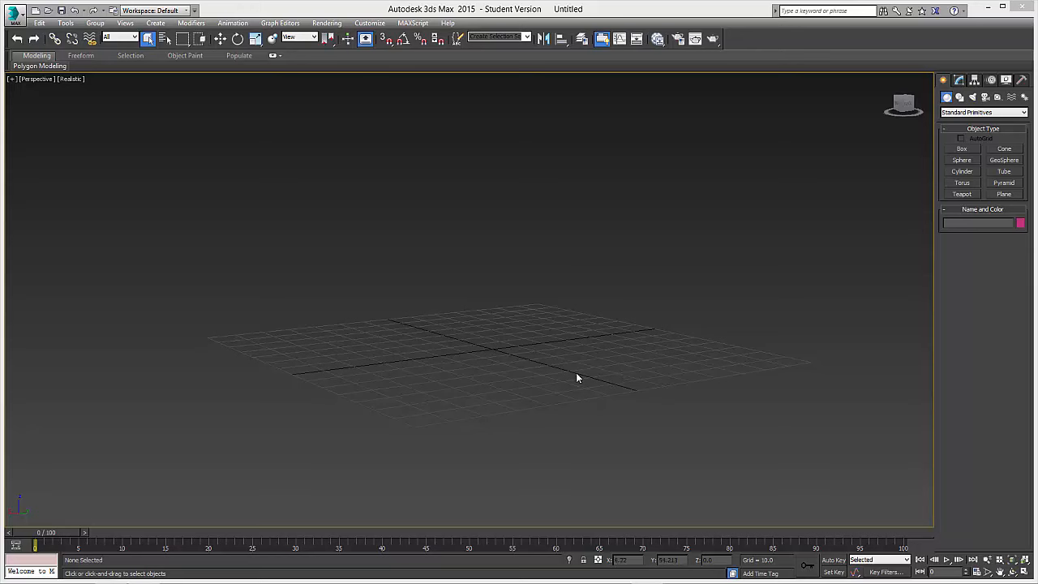
Create a Box primitive near the grid centre, about 55 long, 37 wide and 86 high
click(960, 150)
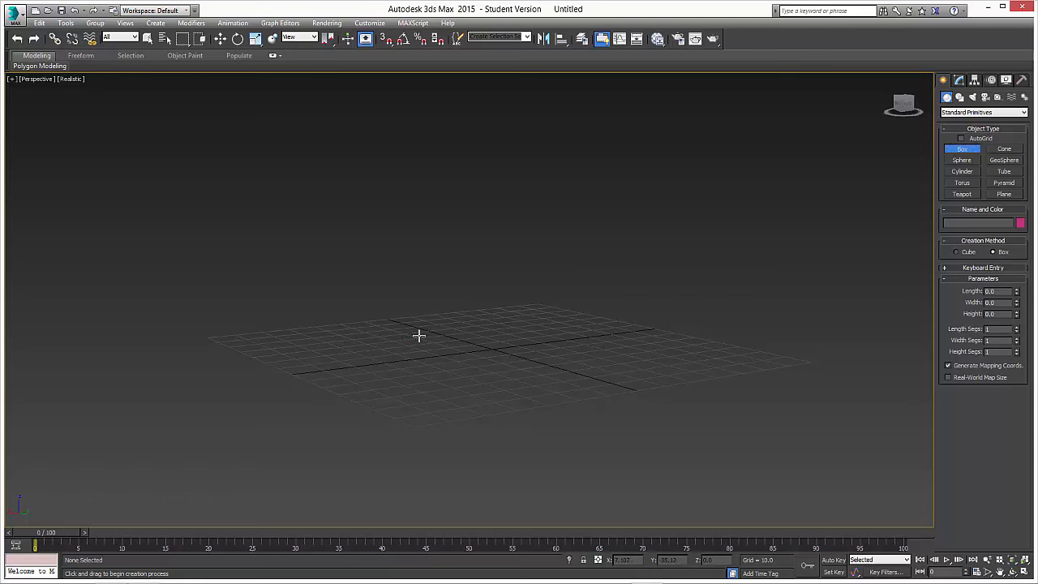
drag(419, 336, 604, 350)
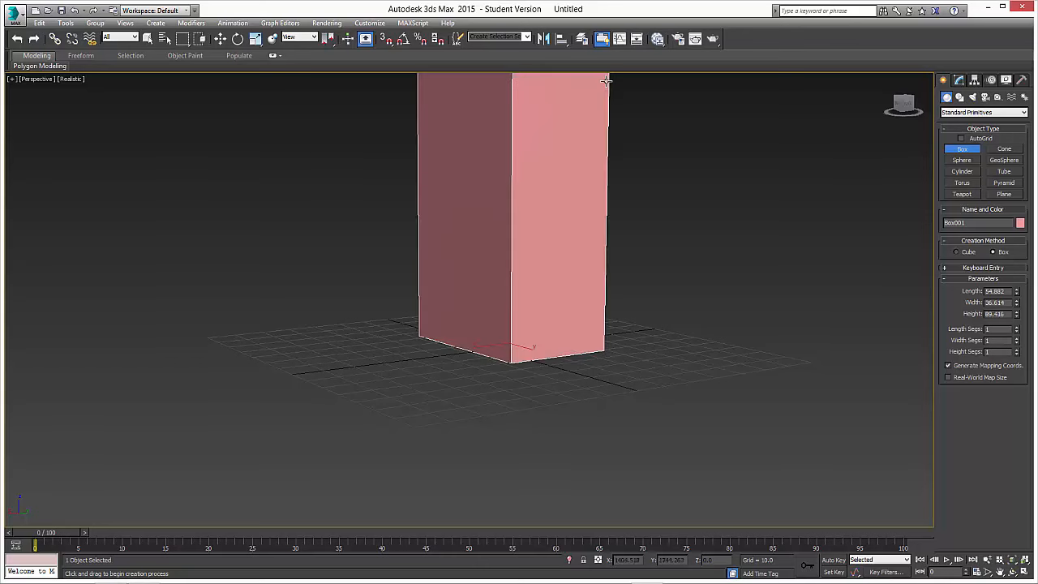
middle_drag(606, 82, 591, 216)
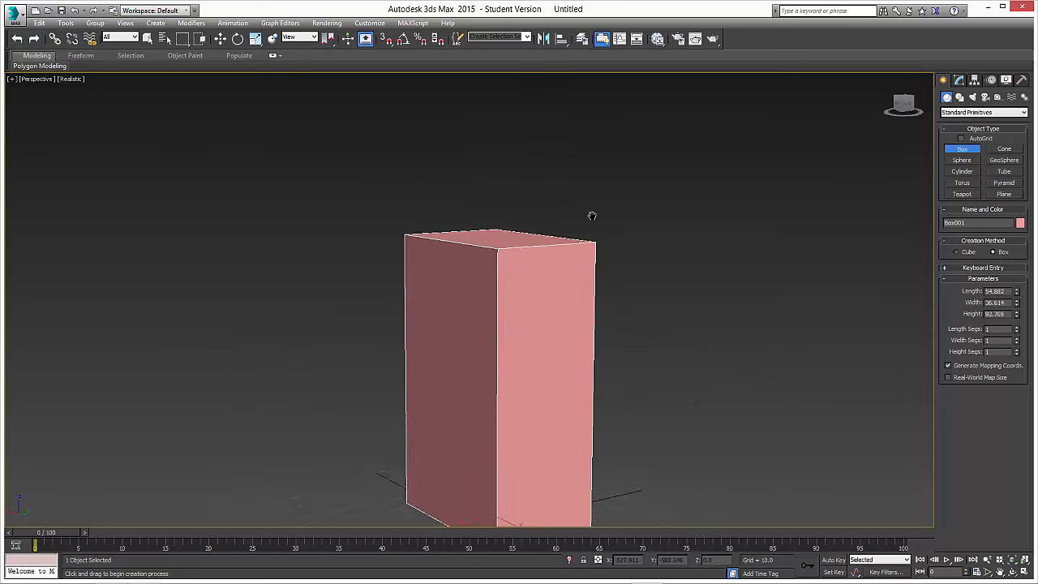
click(596, 99)
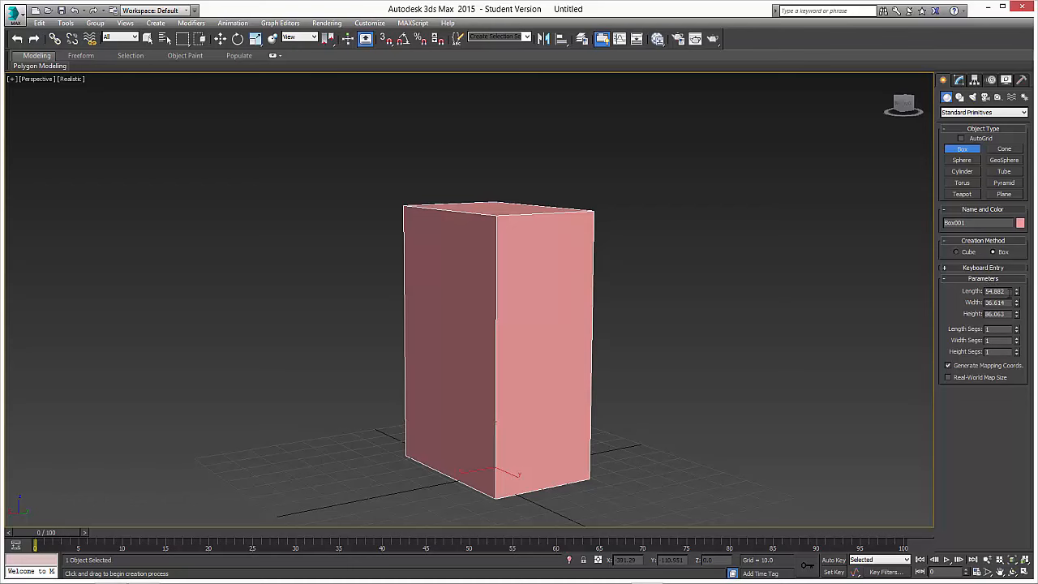
Set the box's length to 30, width to 30 and height to 80
double_click(994, 292)
text(30)
key(Return)
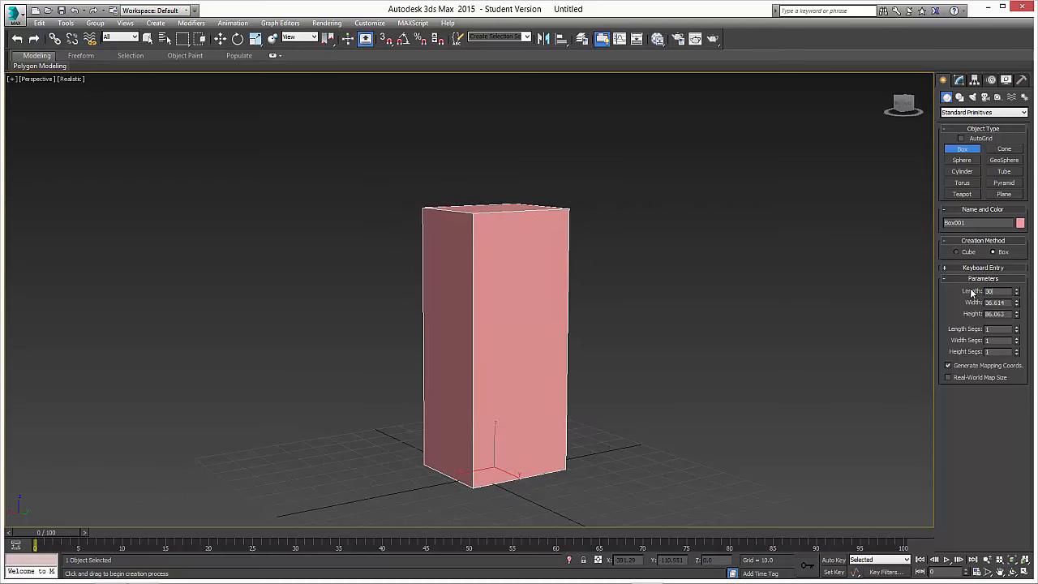
key(Tab)
text(30)
key(Return)
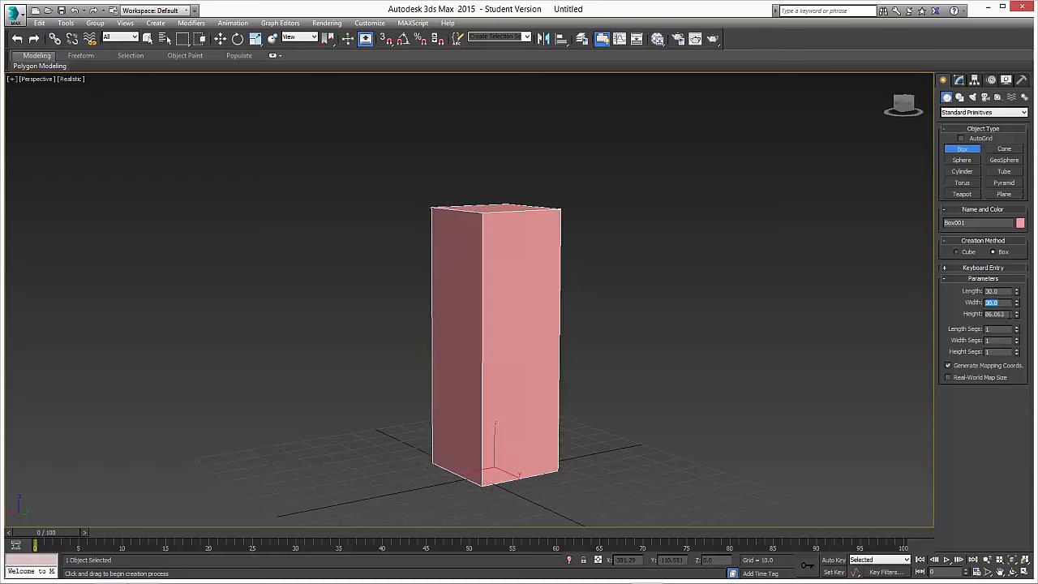
key(Tab)
text(80)
key(Return)
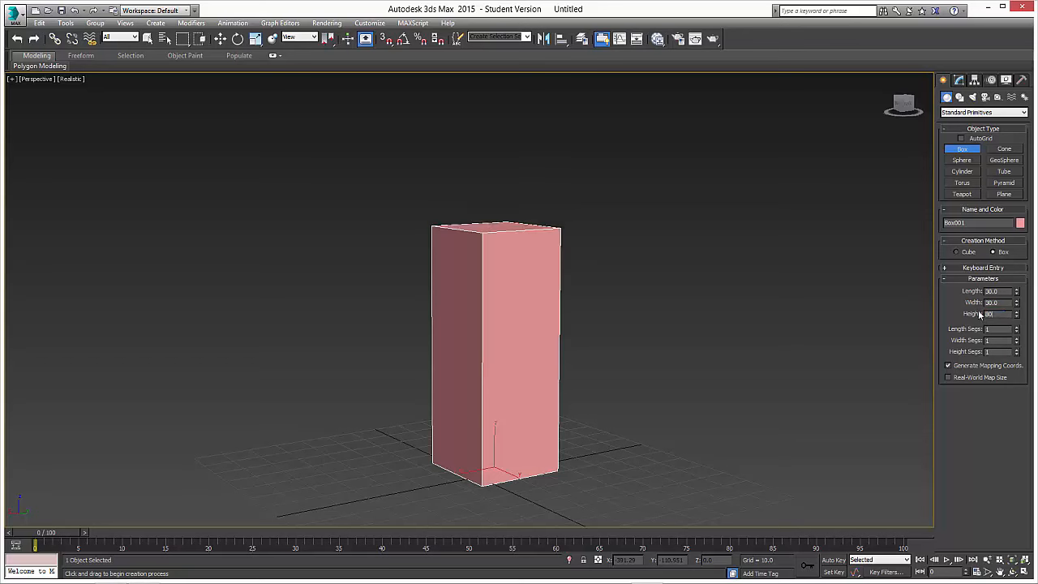
Convert the box to an Editable Poly
middle_drag(579, 405, 614, 373)
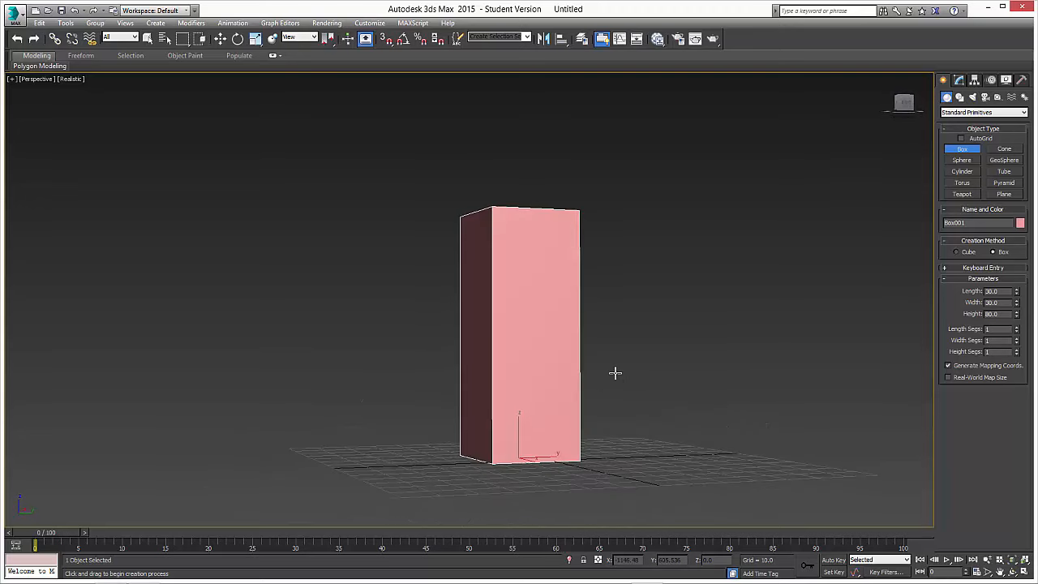
right_click(549, 329)
right_click(551, 305)
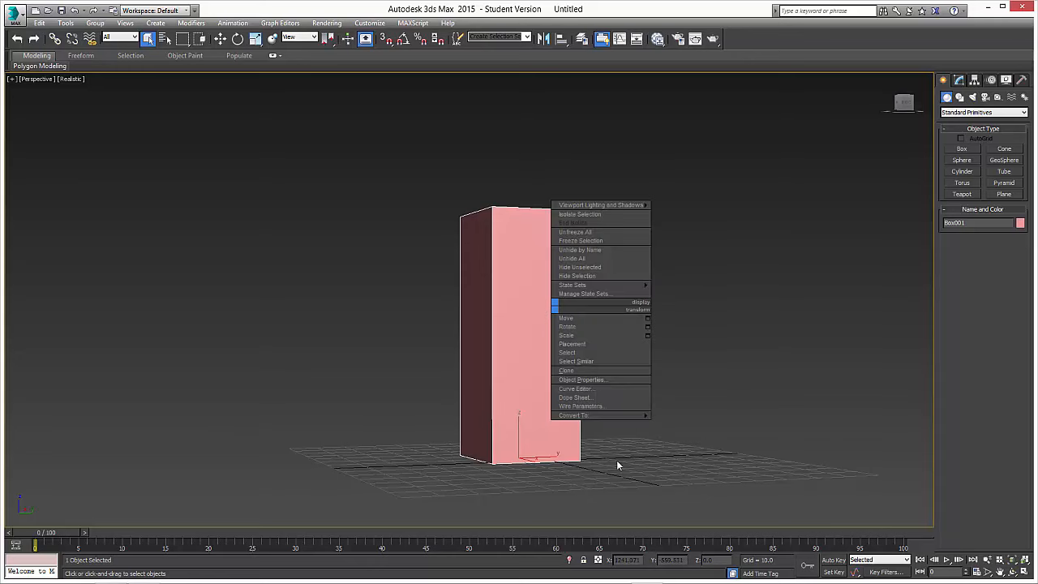
mouse_move(584, 414)
click(688, 425)
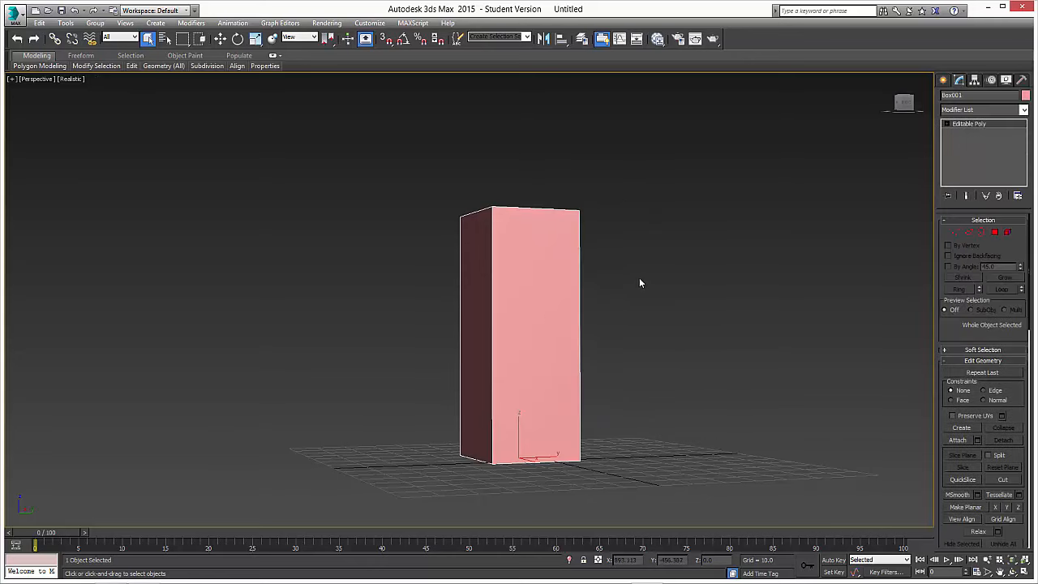
Delete the box's top and bottom polygons, leaving an open tube of four side faces
alt+middle_drag(638, 260, 557, 267)
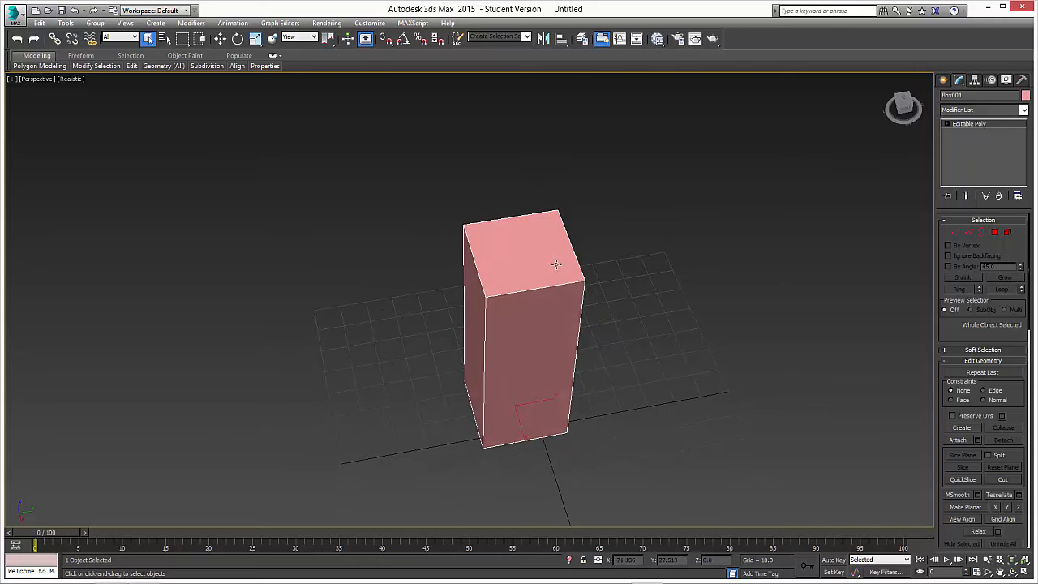
key(ctrl+d)
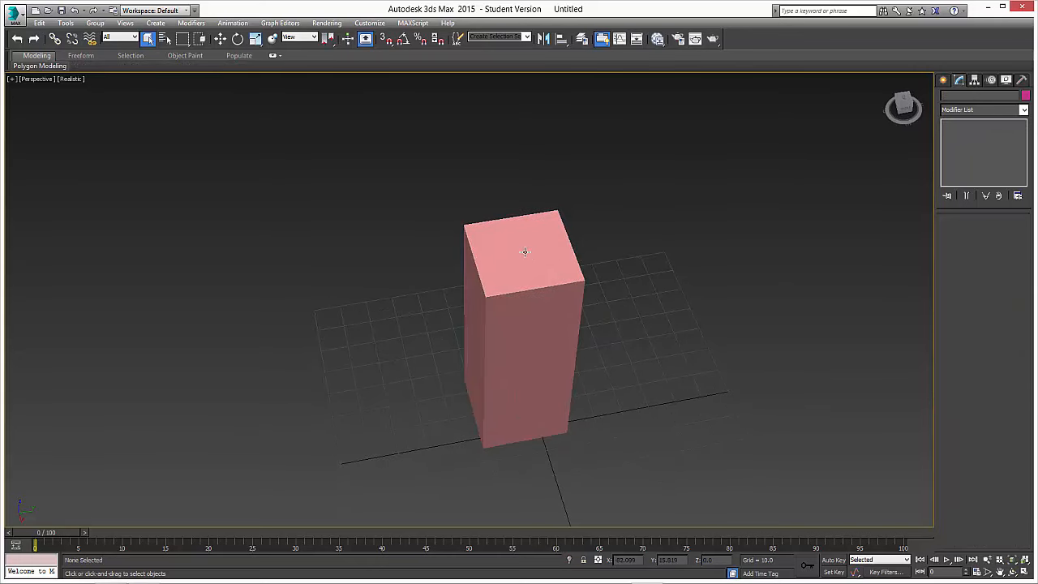
click(528, 259)
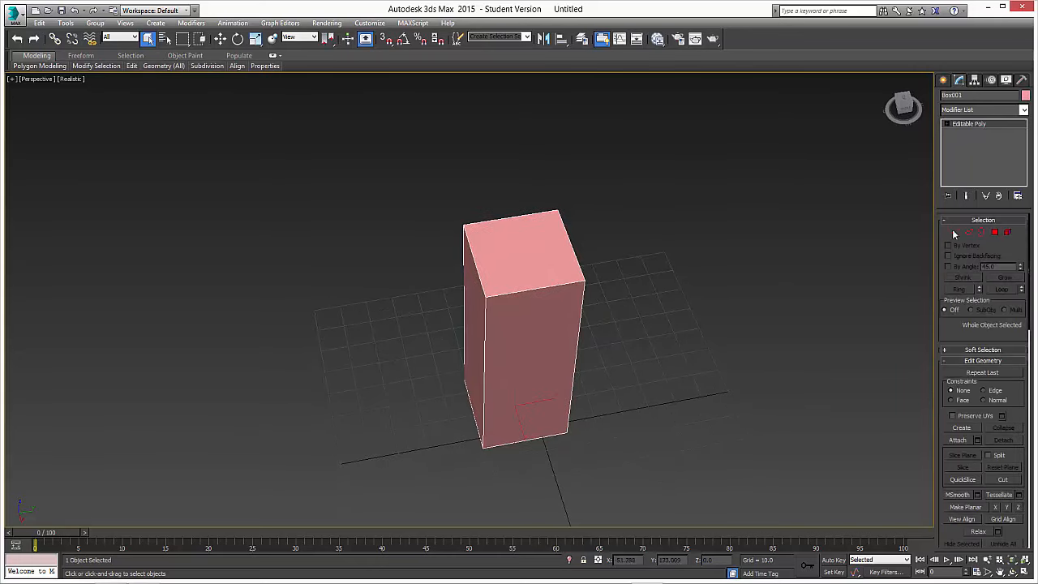
click(996, 234)
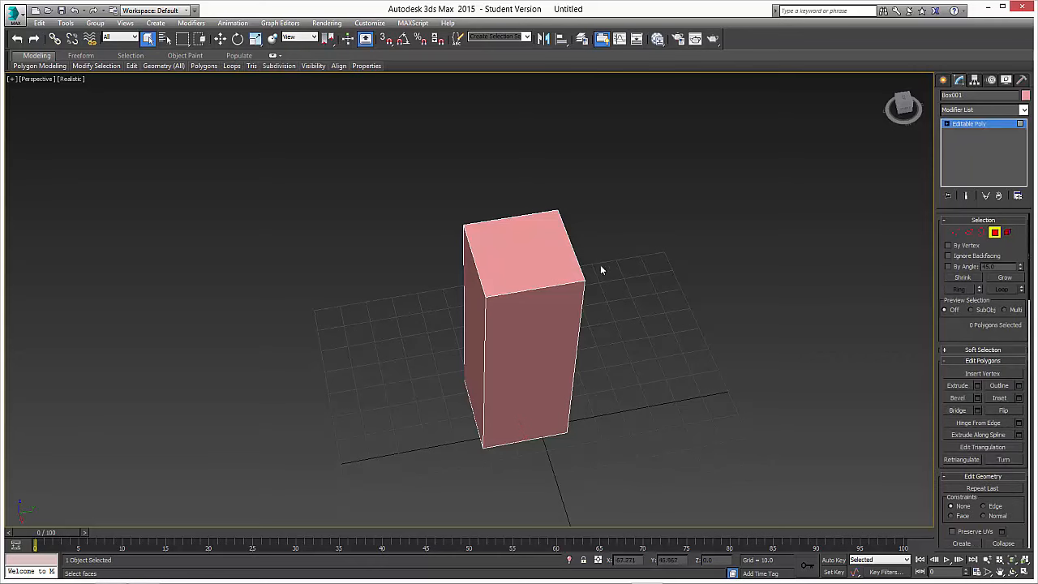
click(549, 262)
click(593, 317)
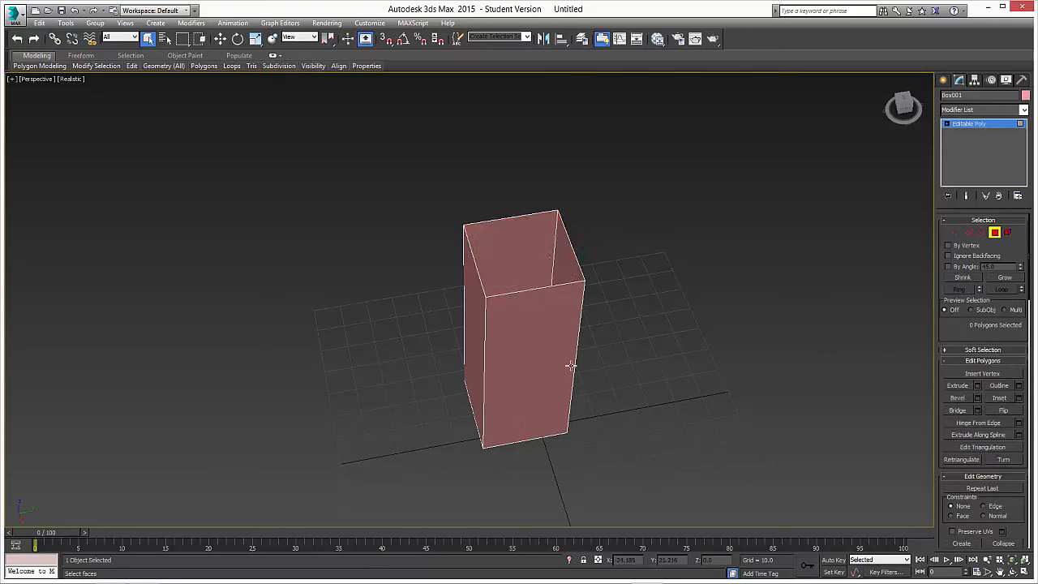
alt+middle_drag(568, 364, 544, 317)
click(538, 396)
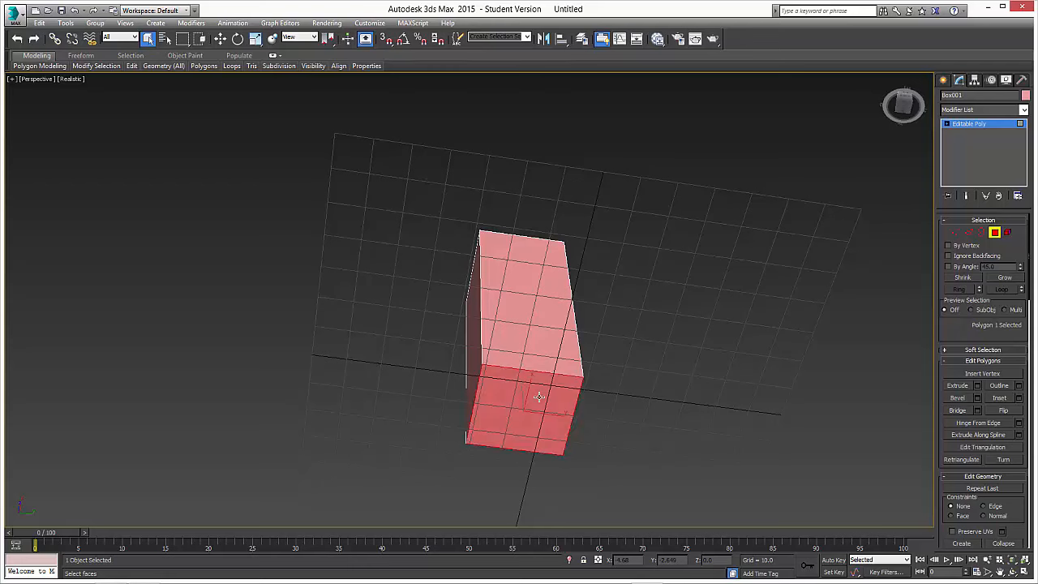
key(Delete)
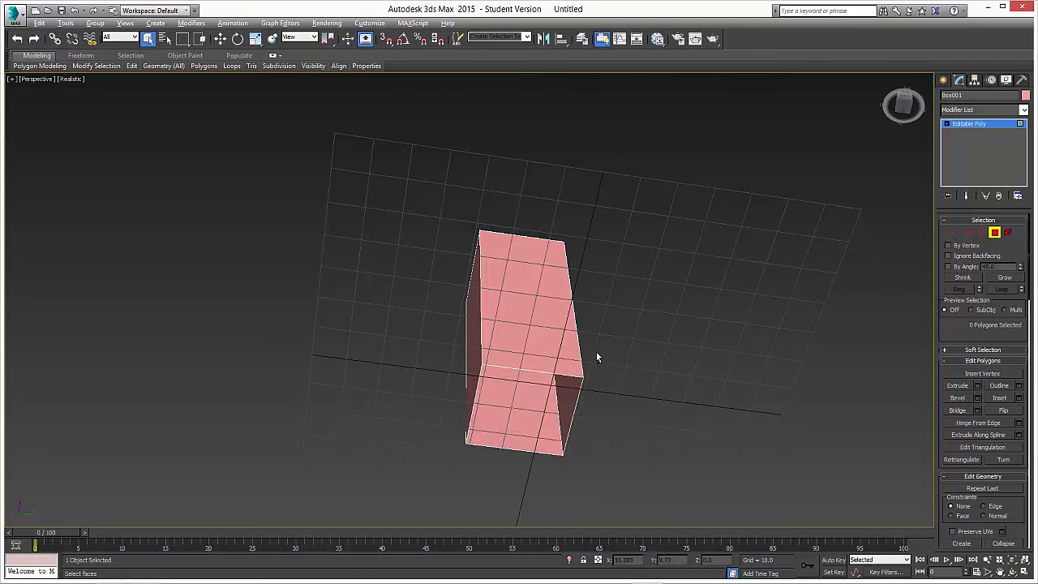
Select all of the open box's vertices and apply the Unwrap UVW modifier
alt+middle_drag(596, 354, 606, 290)
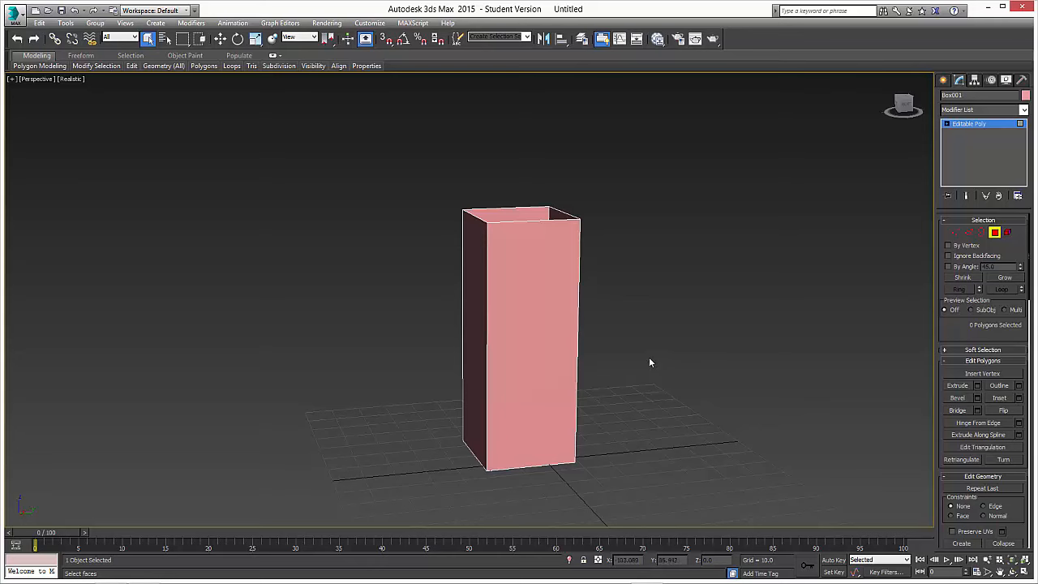
middle_drag(624, 320, 657, 315)
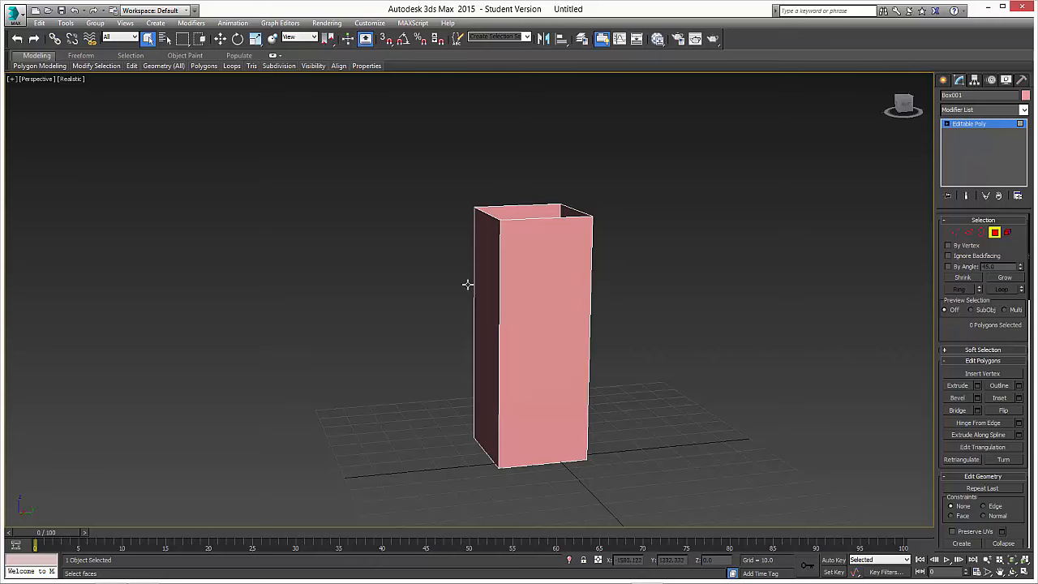
drag(647, 452, 406, 179)
click(955, 233)
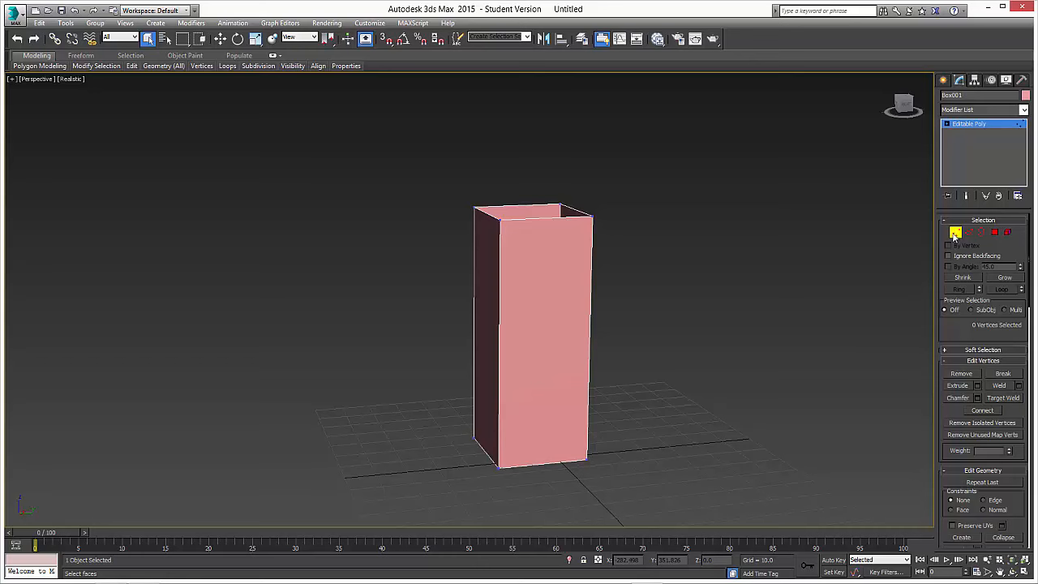
key(ctrl+a)
alt+middle_drag(477, 351, 502, 359)
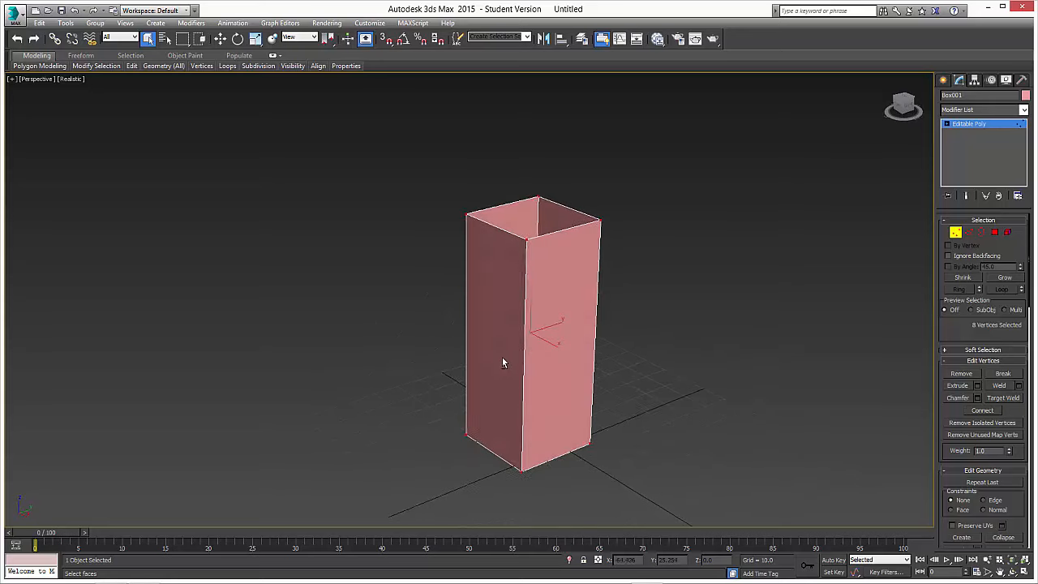
click(1023, 111)
scroll(1002, 211, down, 20)
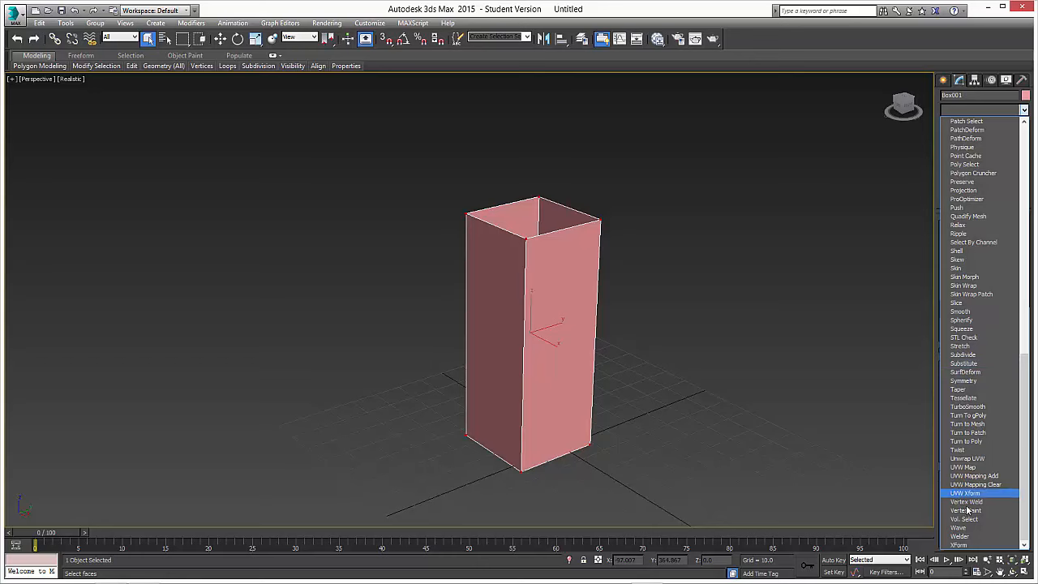
click(967, 459)
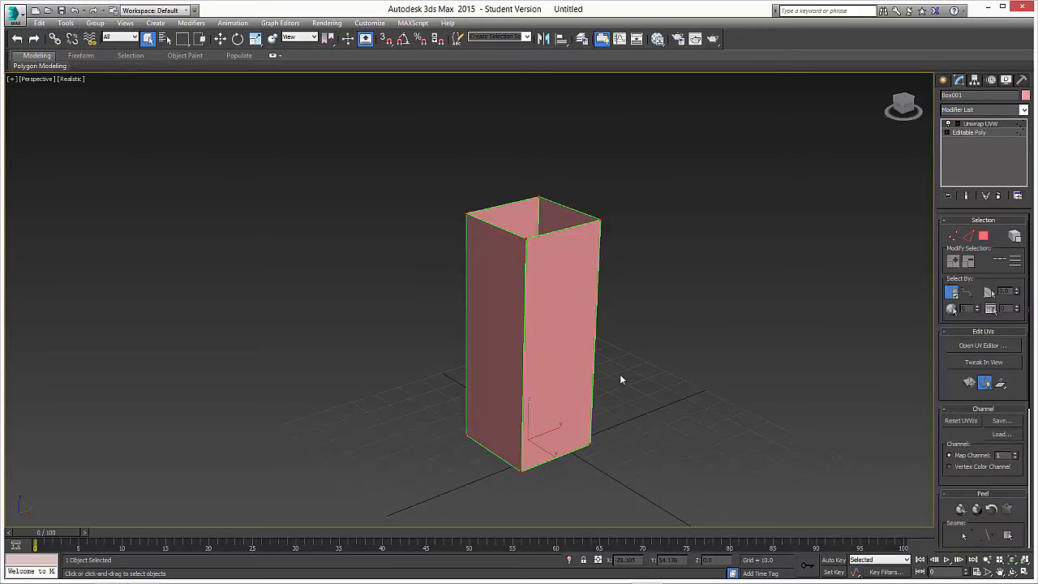
Open the UV editor and relax the box's UVs into tall rectangles matching its side faces
alt+middle_drag(621, 377, 653, 363)
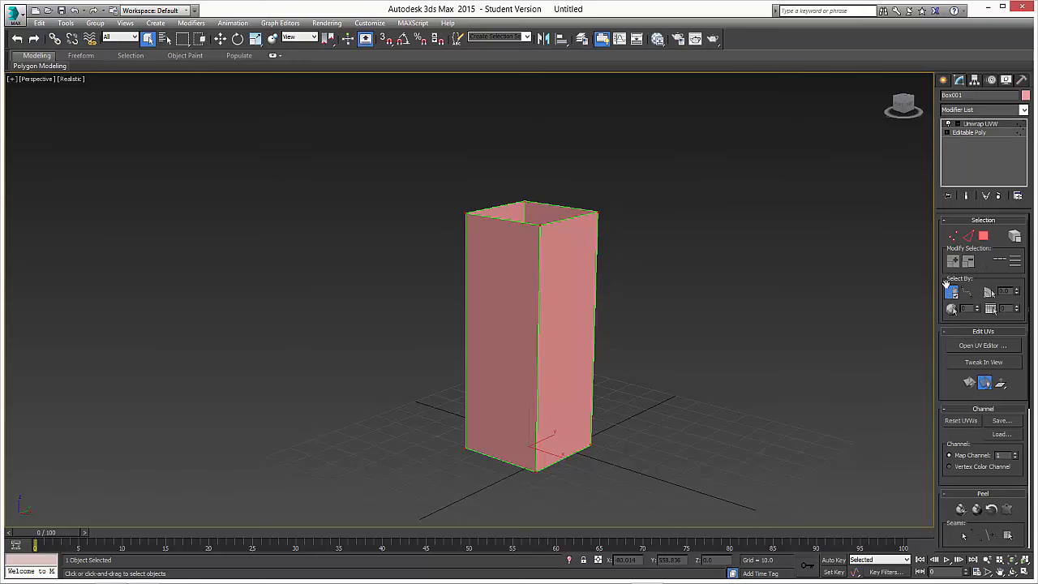
click(983, 345)
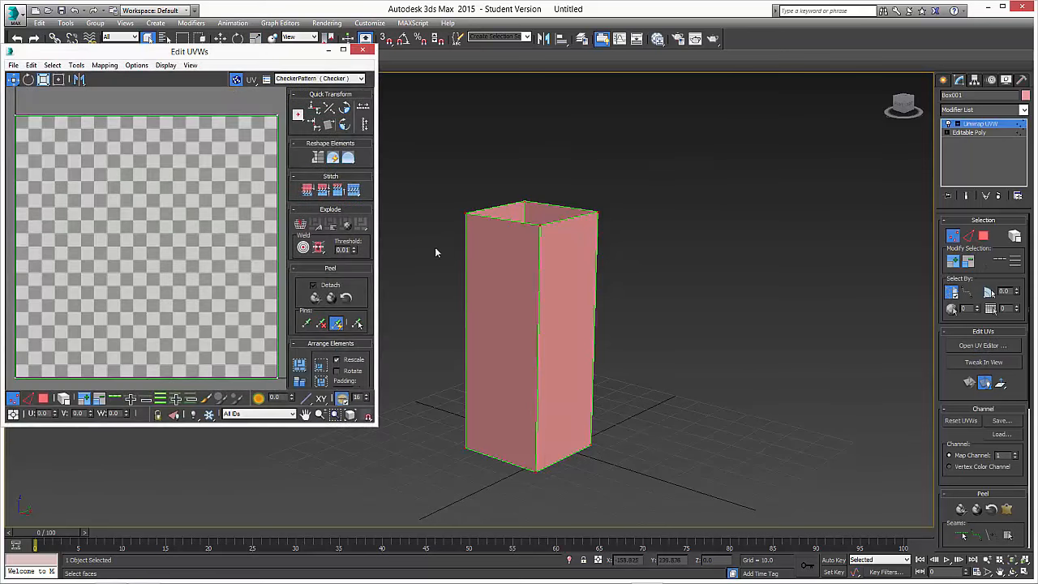
drag(191, 53, 214, 108)
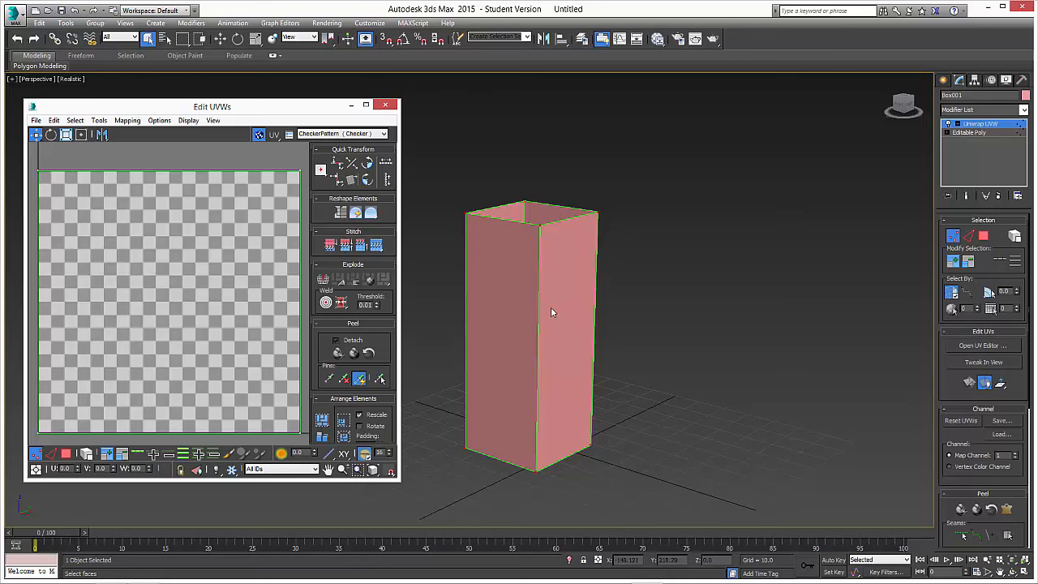
click(371, 213)
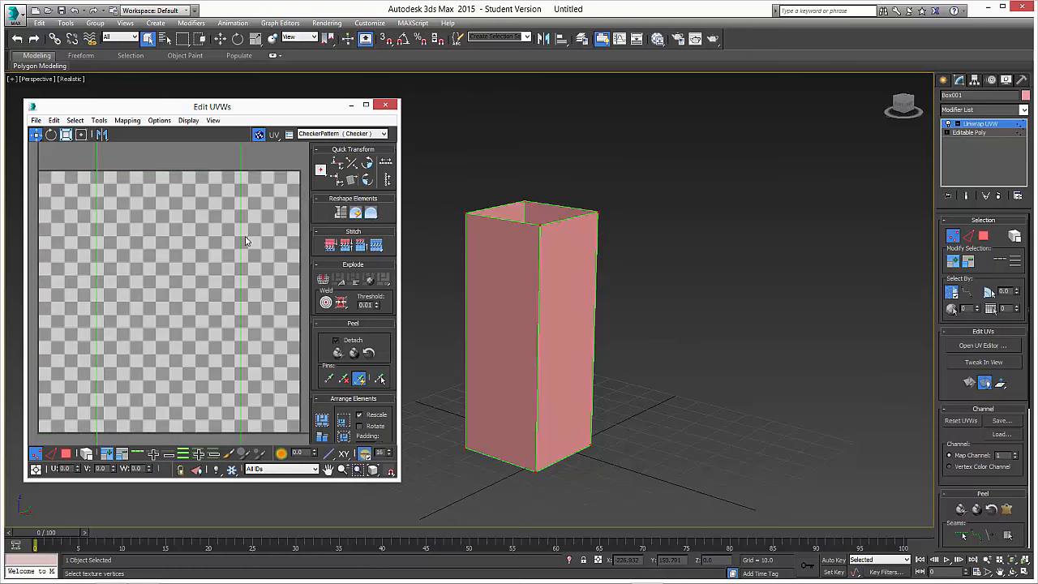
scroll(203, 237, down, 5)
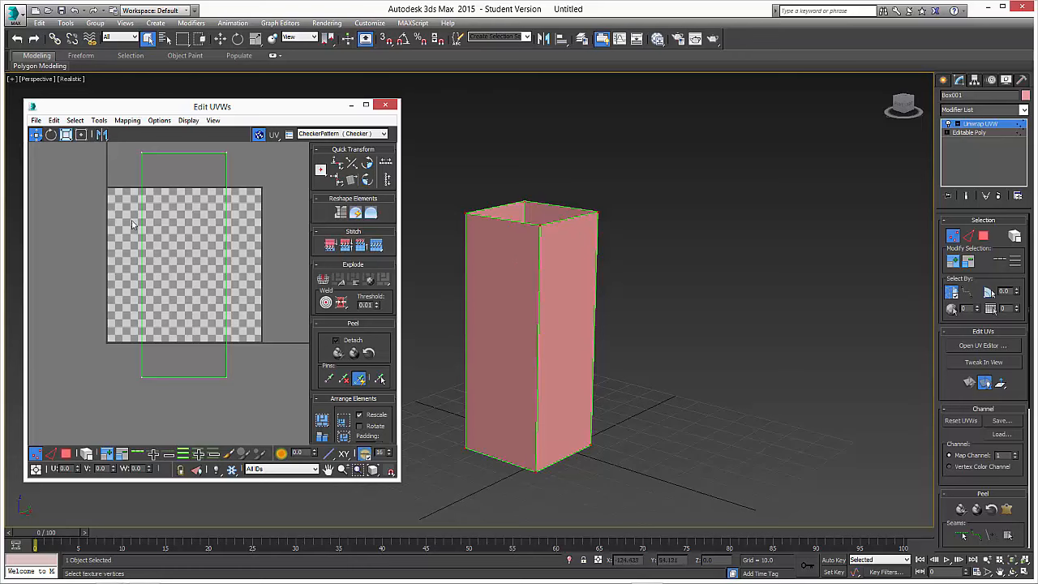
Switch the unwrap to polygon selection with all faces selected, and enlarge the UV editor window beside the model
click(984, 235)
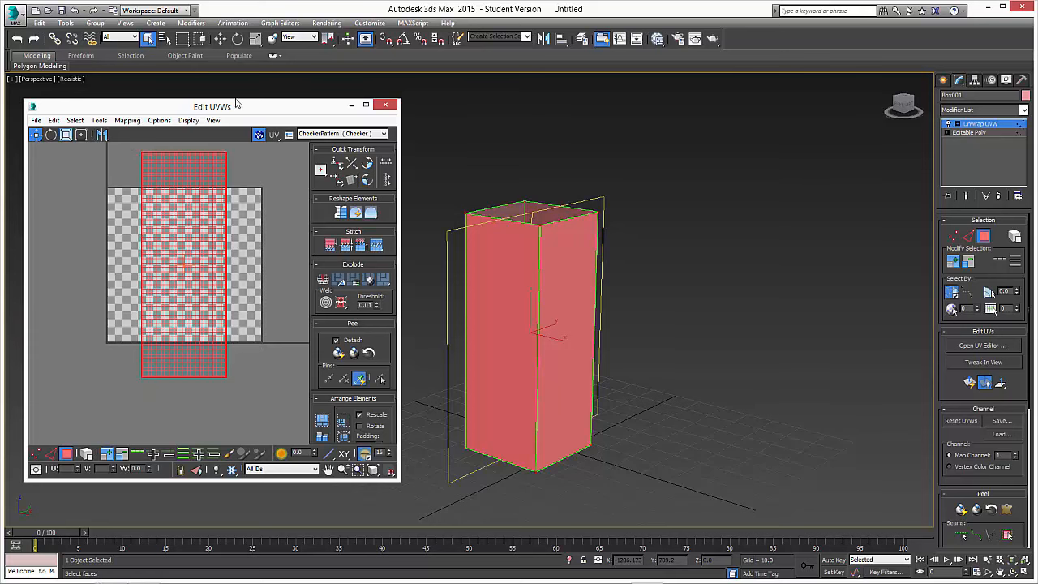
drag(237, 104, 216, 22)
middle_drag(562, 294, 840, 278)
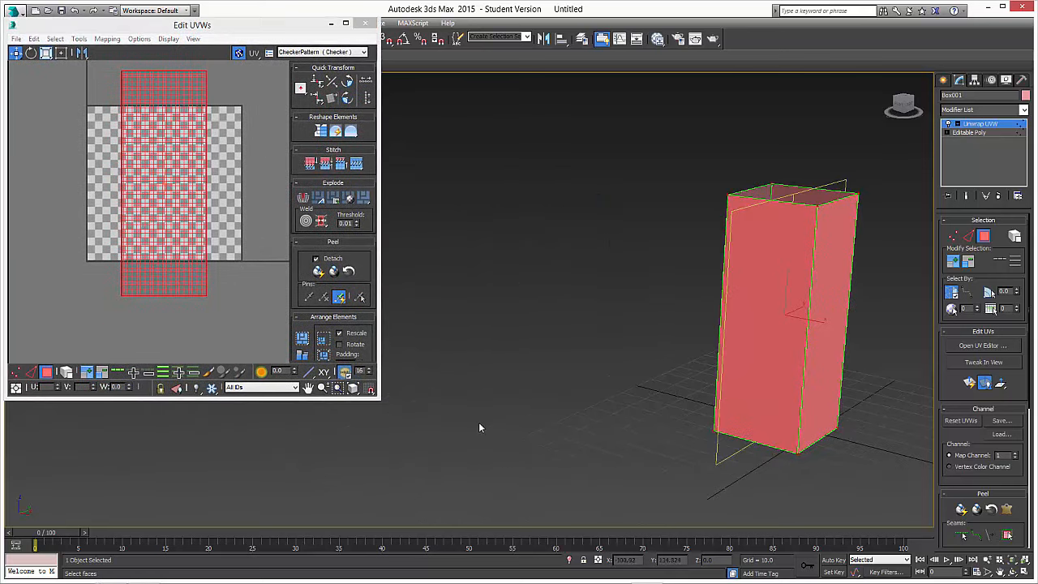
drag(375, 396, 652, 552)
scroll(387, 354, up, 2)
middle_drag(442, 320, 441, 382)
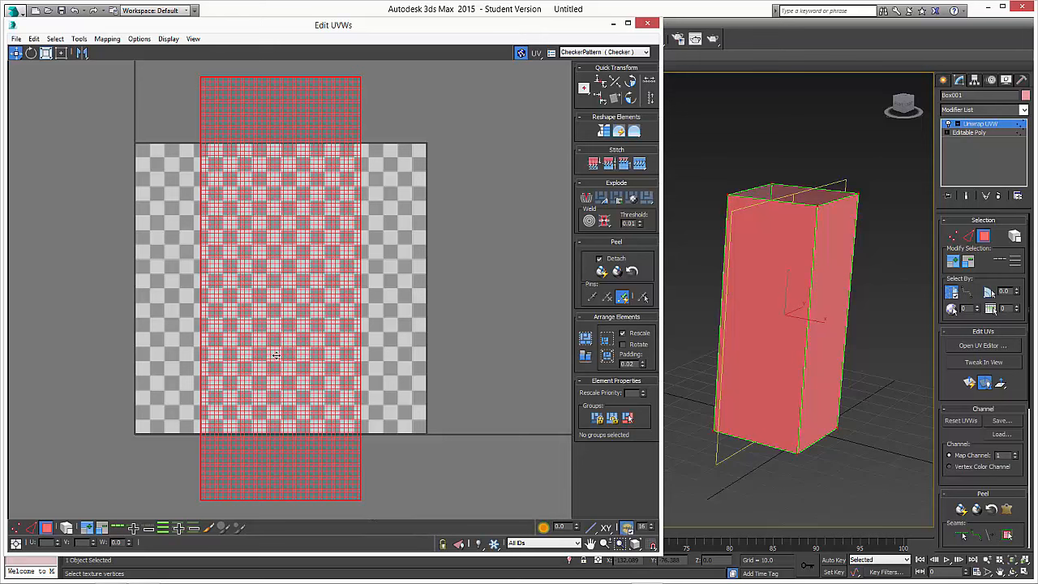
Scale all the selected UV faces down uniformly so they fit inside the checkered UV square
click(45, 55)
drag(279, 295, 1, 424)
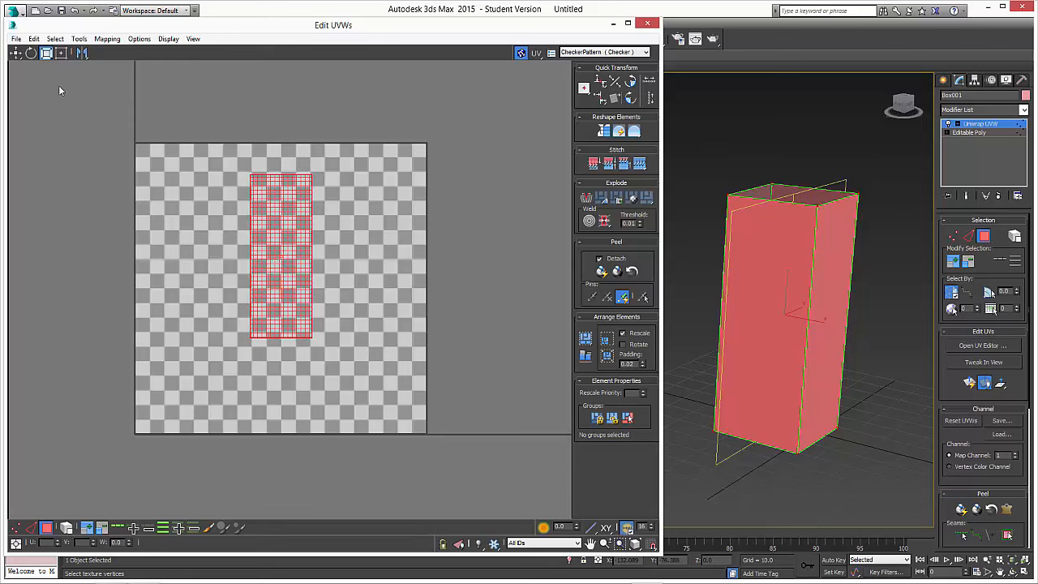
Move the UV face of the box's narrower visible side off the stack to the right edge of the UV square
click(15, 53)
click(816, 349)
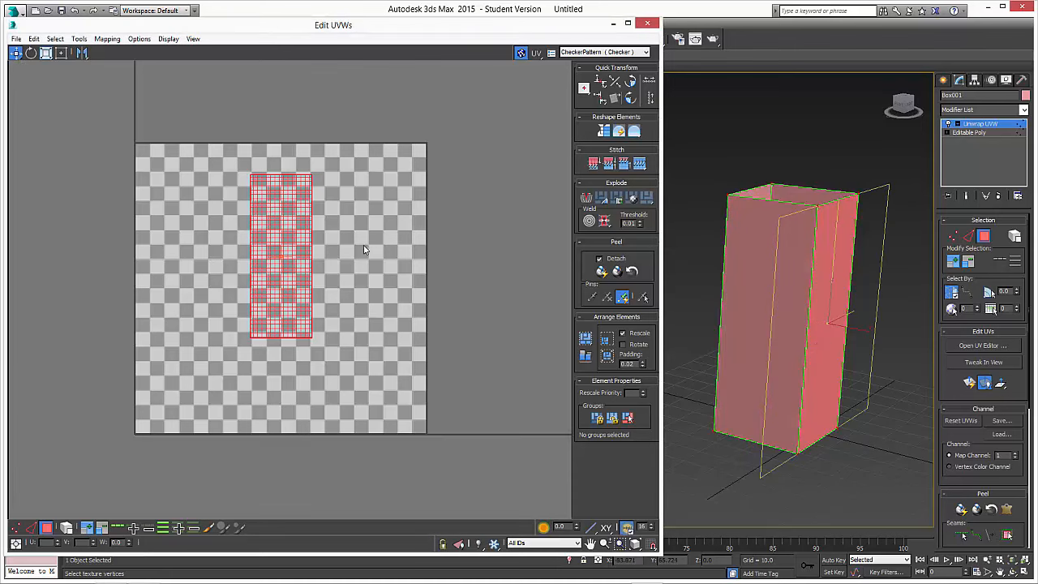
drag(280, 259, 391, 277)
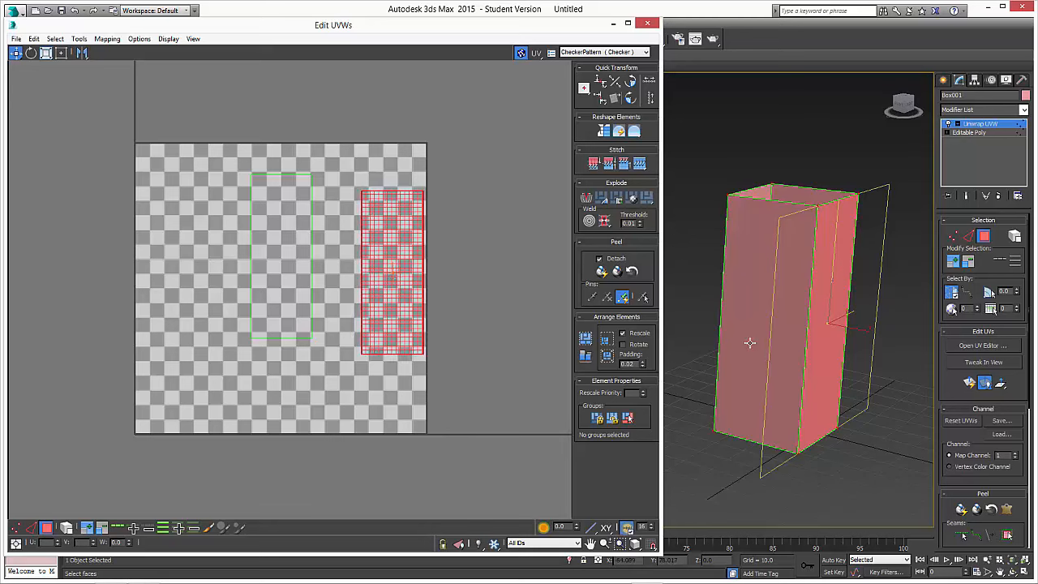
Move the wider visible side's UV face beside the one already separated, and the next side's face to the UV square's left edge
key(ctrl+z)
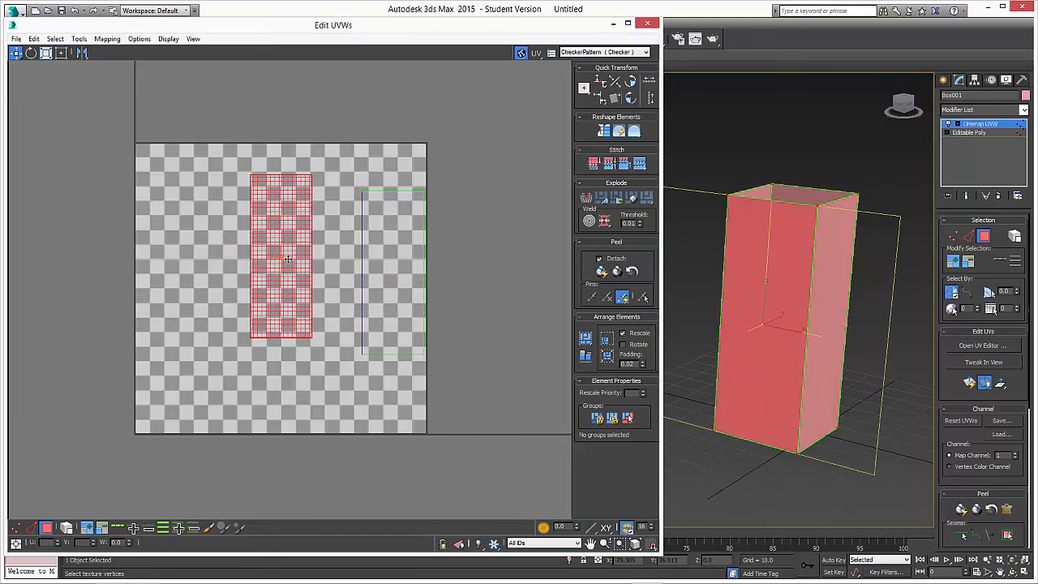
drag(288, 259, 333, 277)
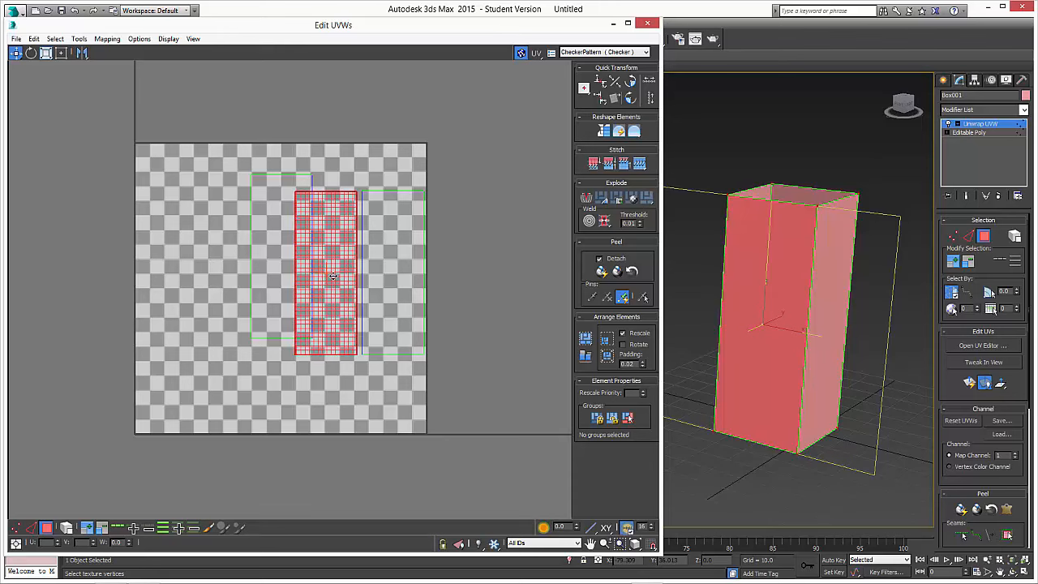
alt+middle_drag(834, 334, 721, 349)
key(ctrl+z)
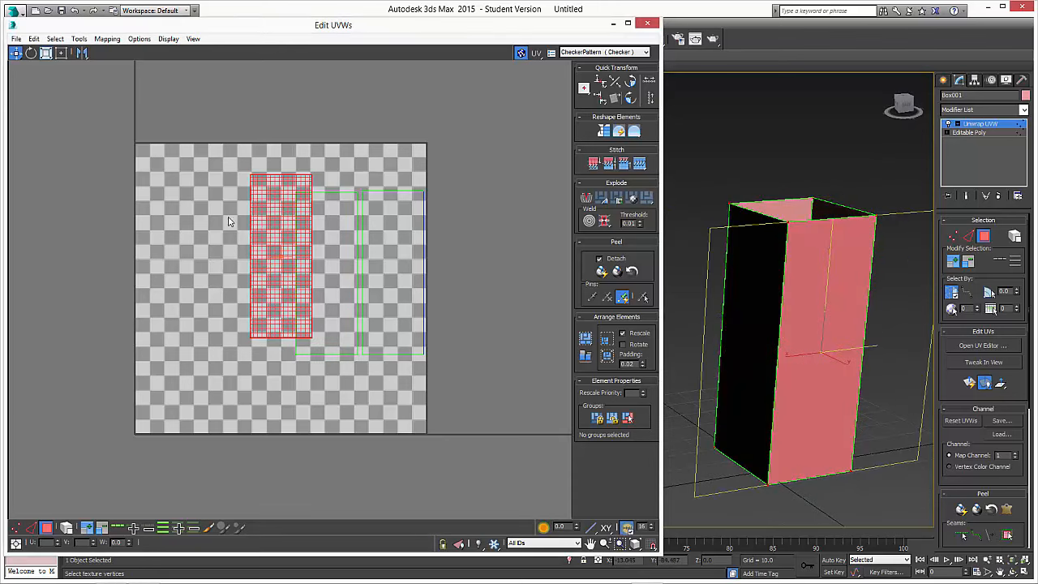
drag(276, 258, 166, 282)
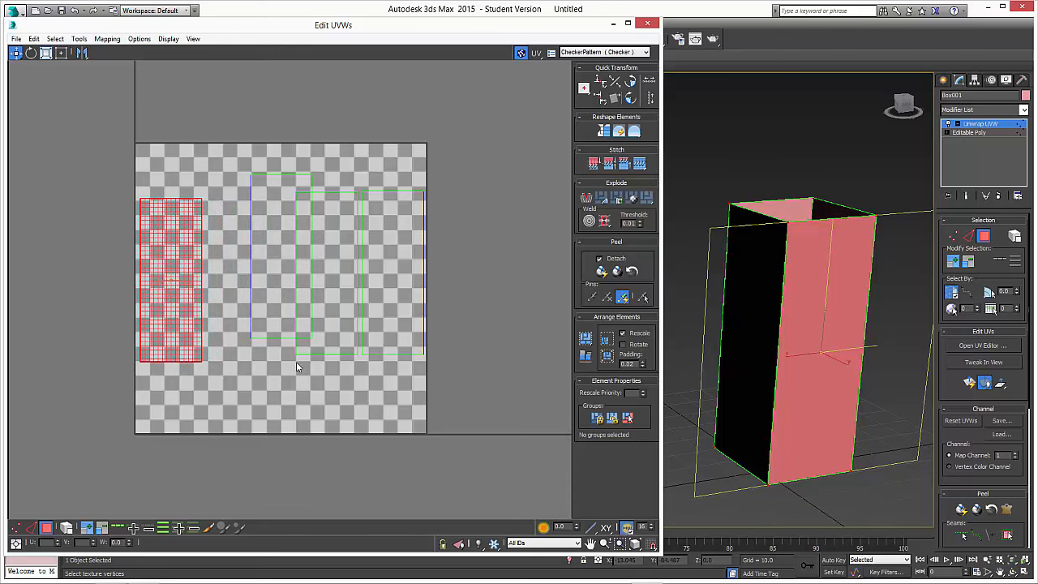
Undo the individual UV face moves until all four side faces are stacked in their original position
key(ctrl+z)
key(ctrl+z)
key(ctrl+z)
key(ctrl+z)
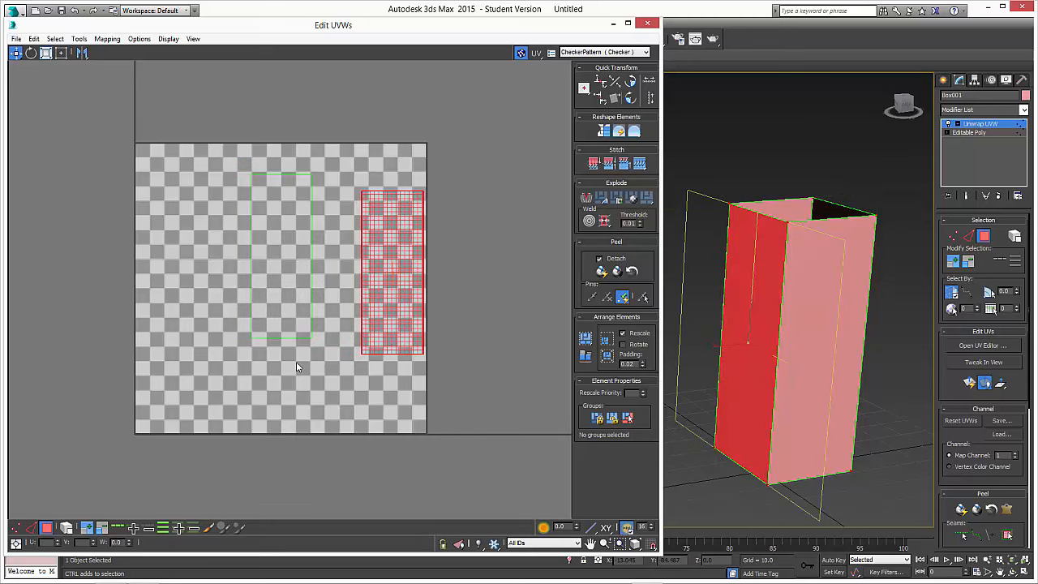
key(ctrl+z)
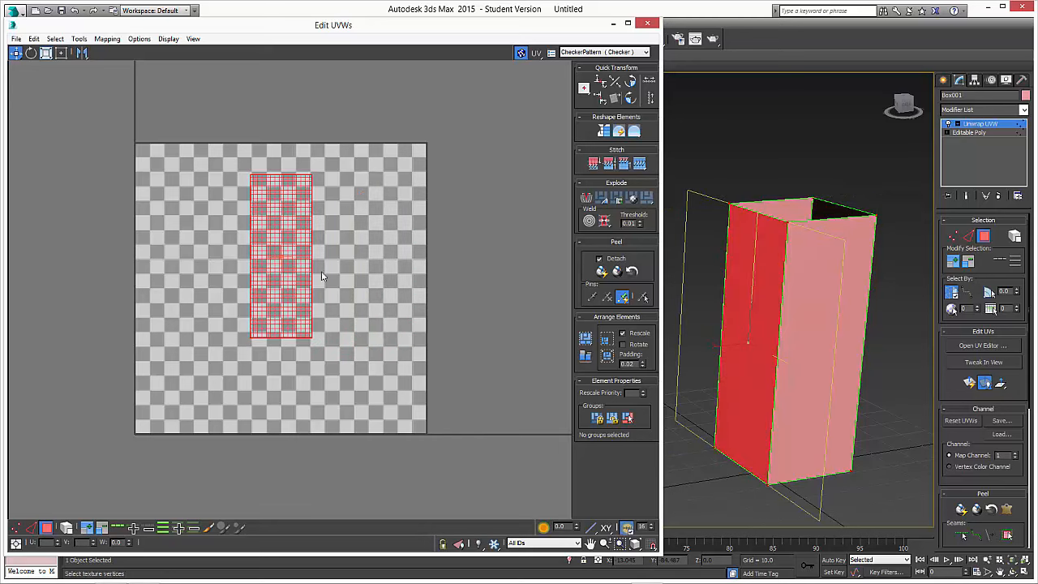
drag(283, 260, 281, 279)
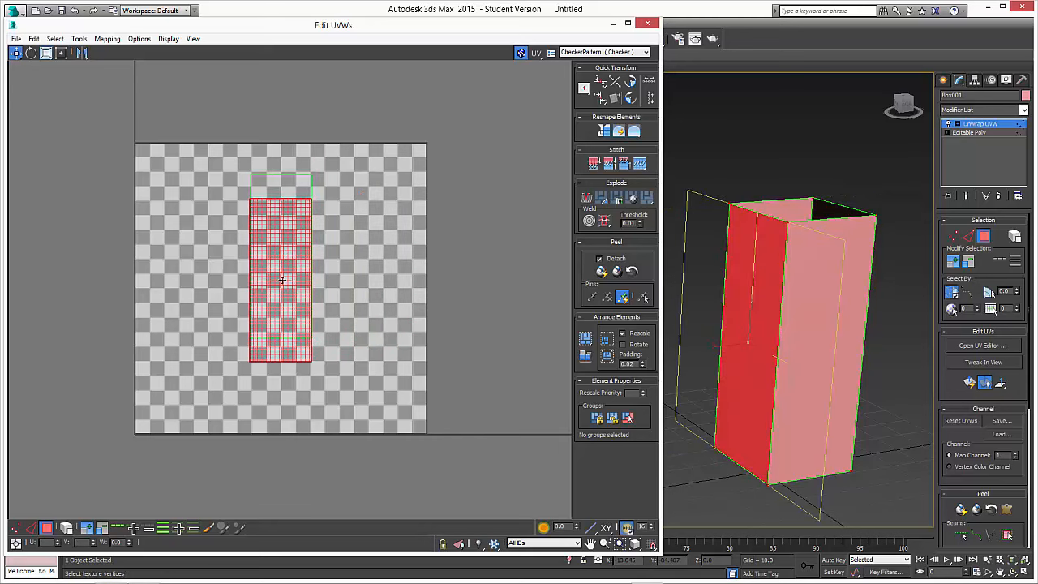
key(ctrl+z)
Move the whole UV stack to the UV square's left edge, and place the wider visible side's face directly beside it
drag(395, 404, 207, 150)
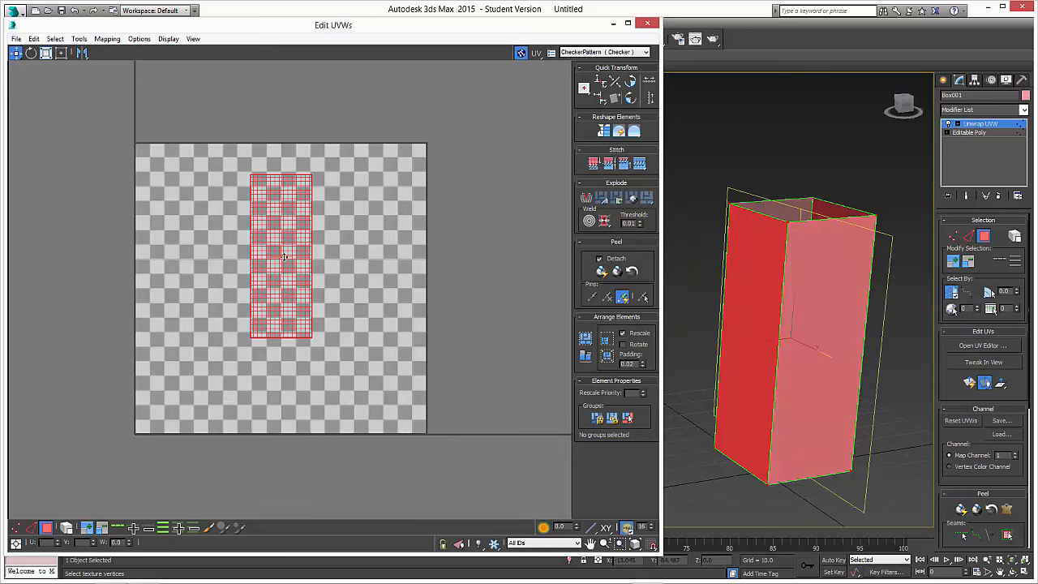
mouse_move(282, 256)
mouse_down()
mouse_move(279, 286)
mouse_move(177, 296)
mouse_move(171, 286)
mouse_move(215, 284)
mouse_move(161, 271)
mouse_up()
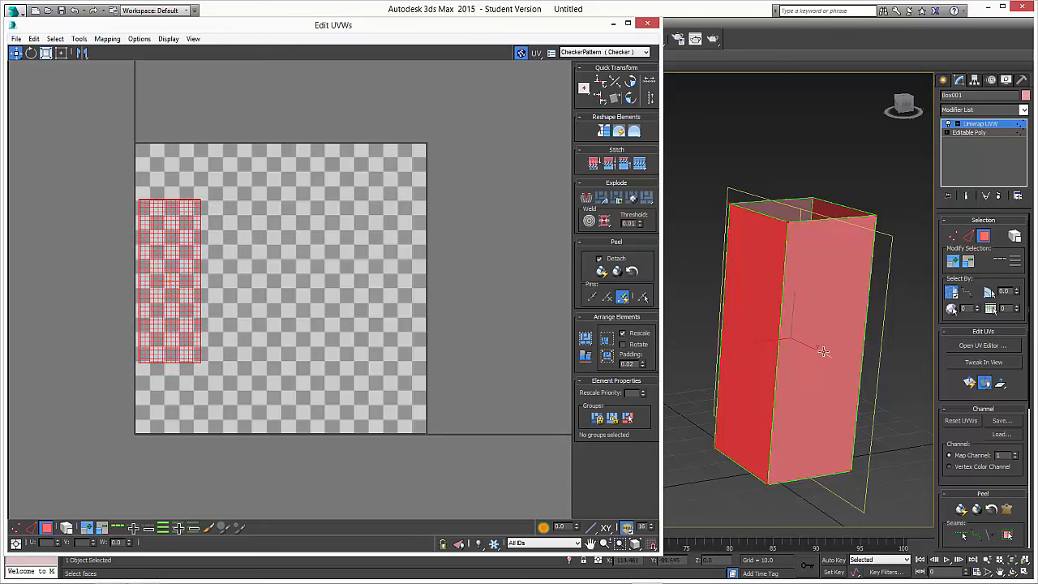
click(800, 367)
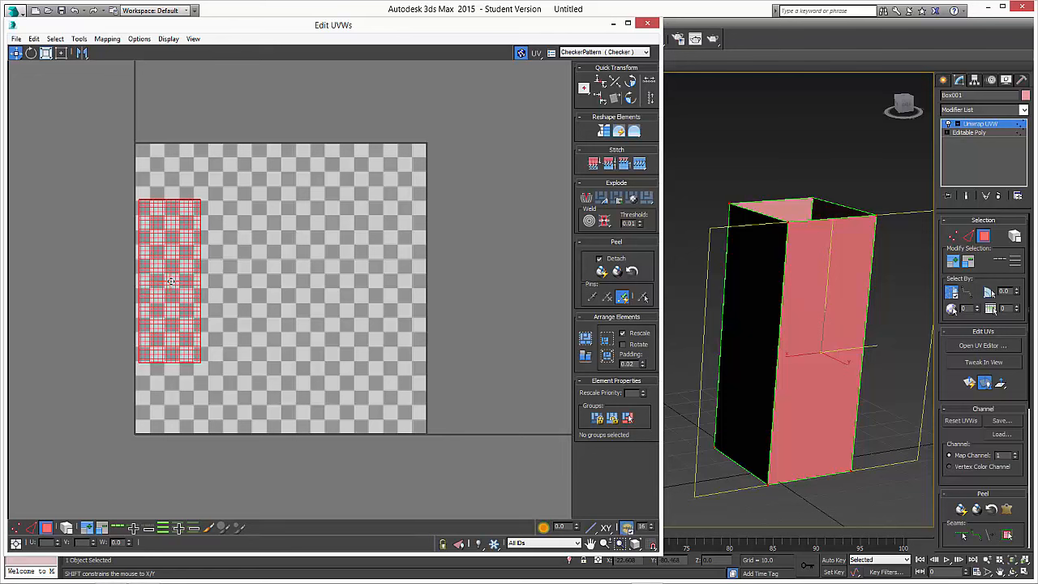
drag(172, 281, 235, 292)
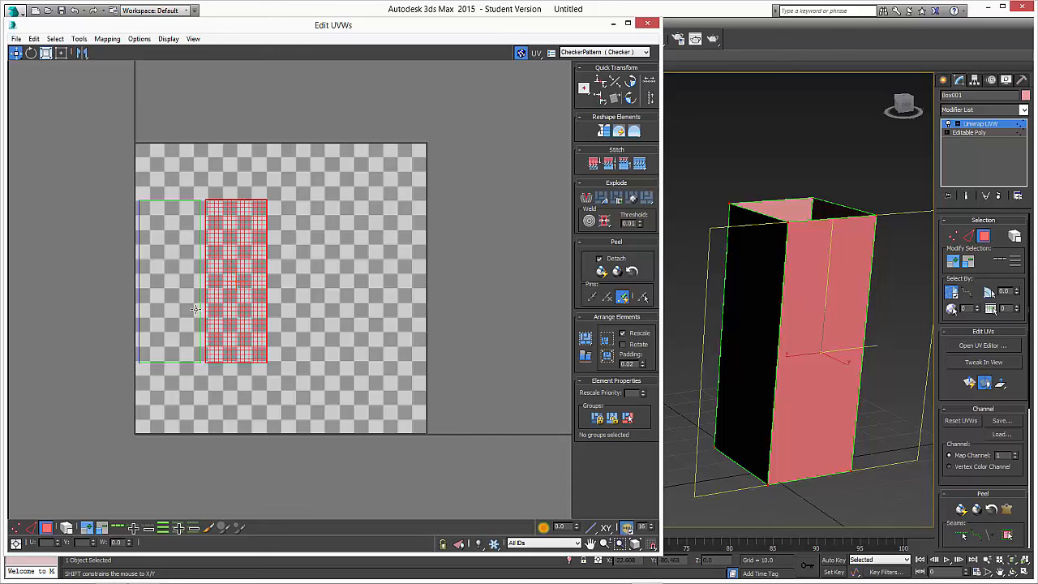
Place the UV faces of two more sides in the third and fourth positions of the row, level and with small gaps
click(762, 350)
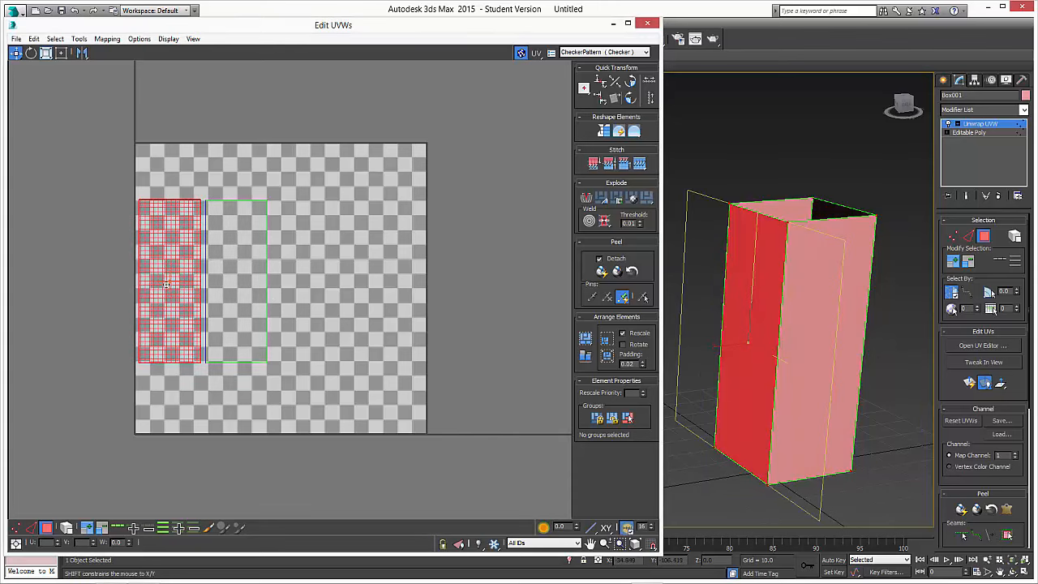
drag(169, 287, 302, 283)
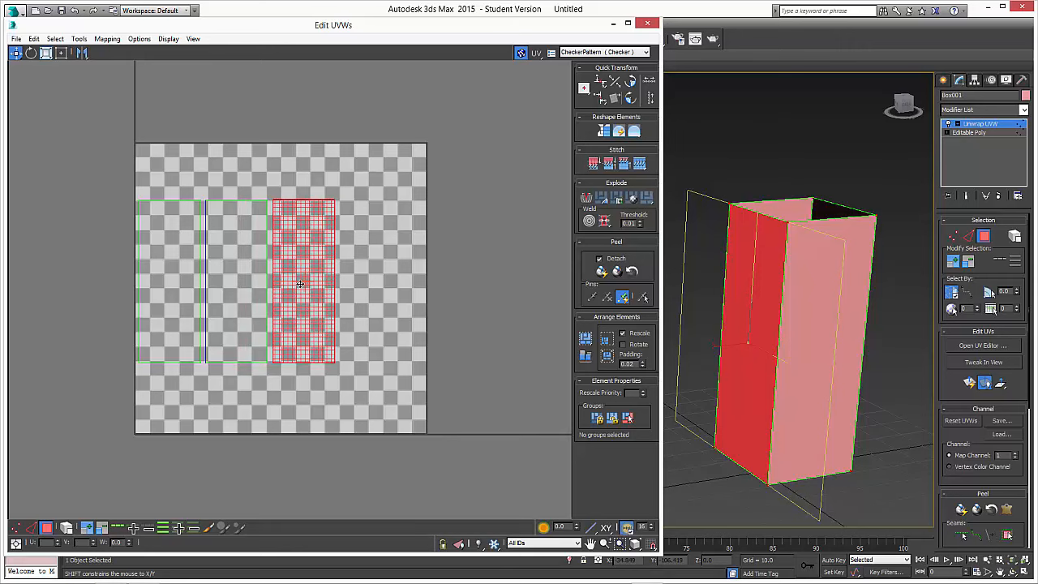
alt+middle_drag(778, 348, 708, 343)
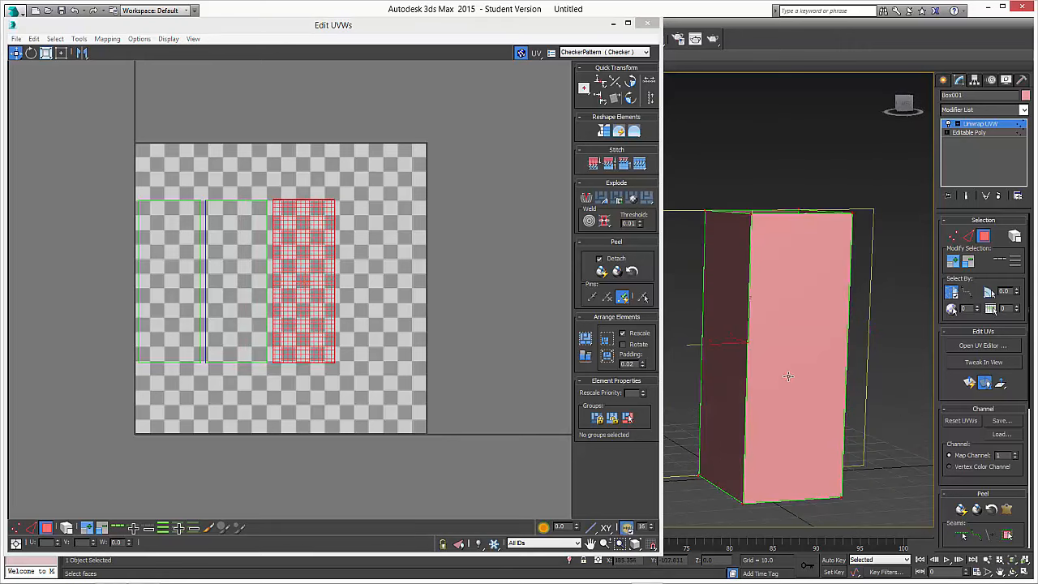
key(ctrl+z)
drag(166, 309, 366, 325)
scroll(300, 357, up, 2)
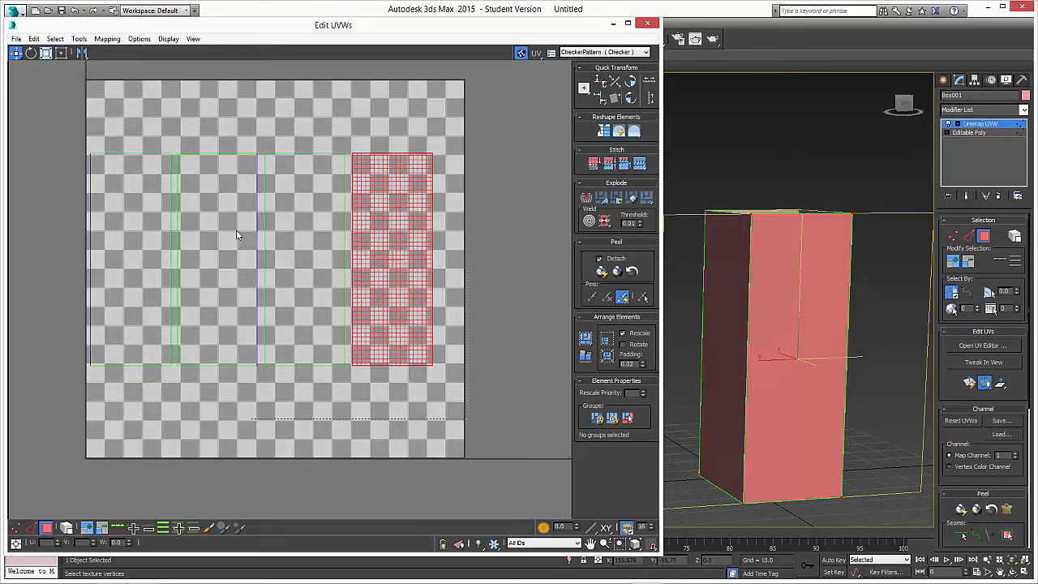
Scale all four UV faces up slightly together and reposition them to fill the UV square's width, leaving them deselected
key(ctrl+a)
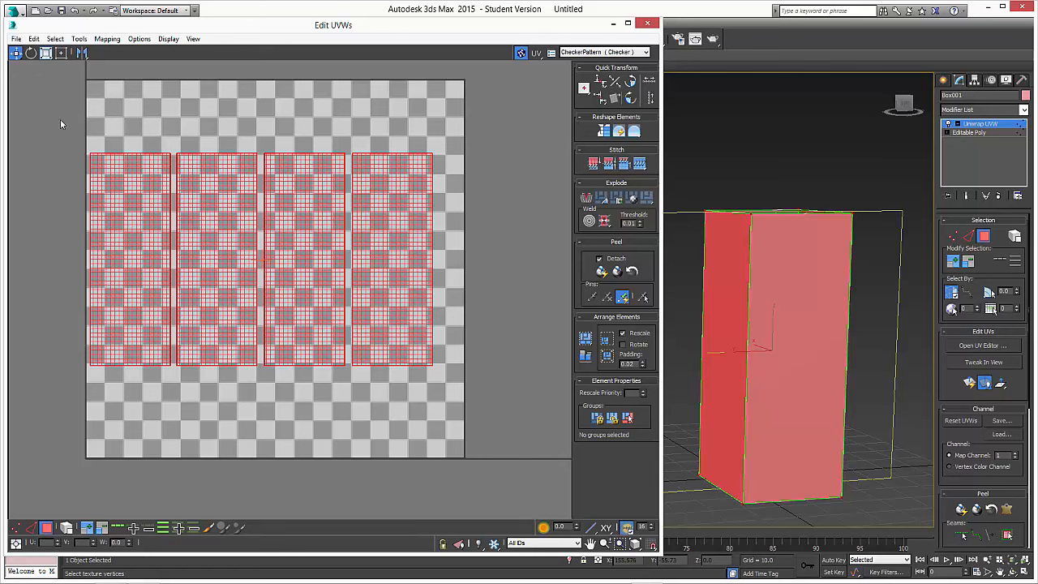
click(47, 51)
drag(271, 273, 282, 271)
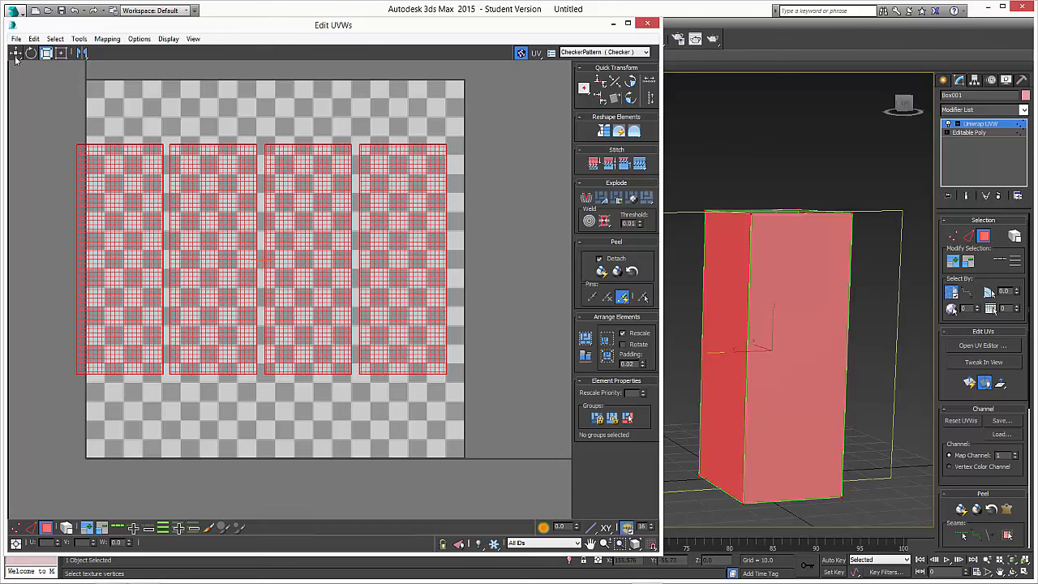
click(16, 52)
drag(288, 296, 294, 300)
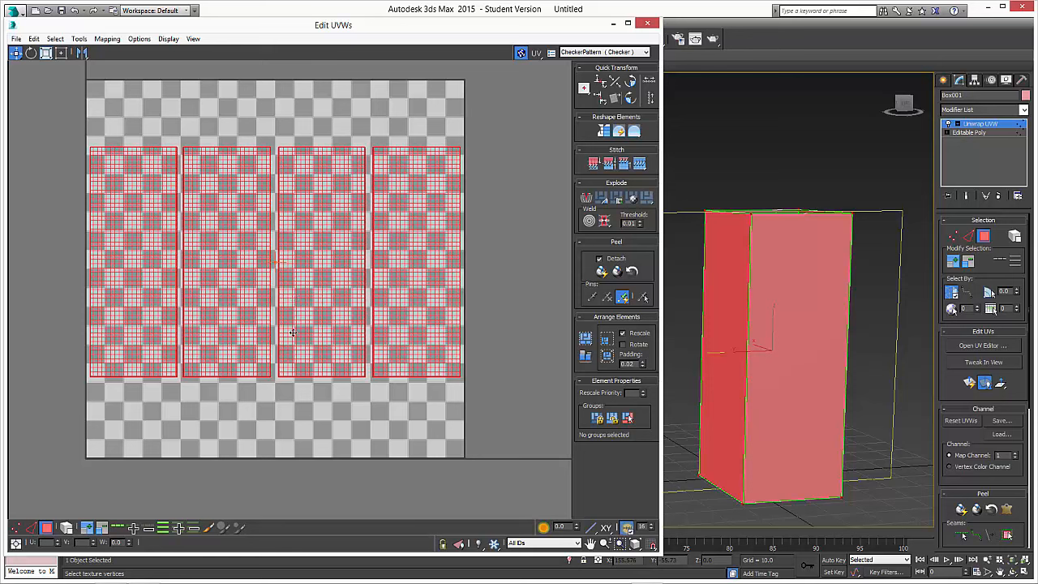
click(493, 345)
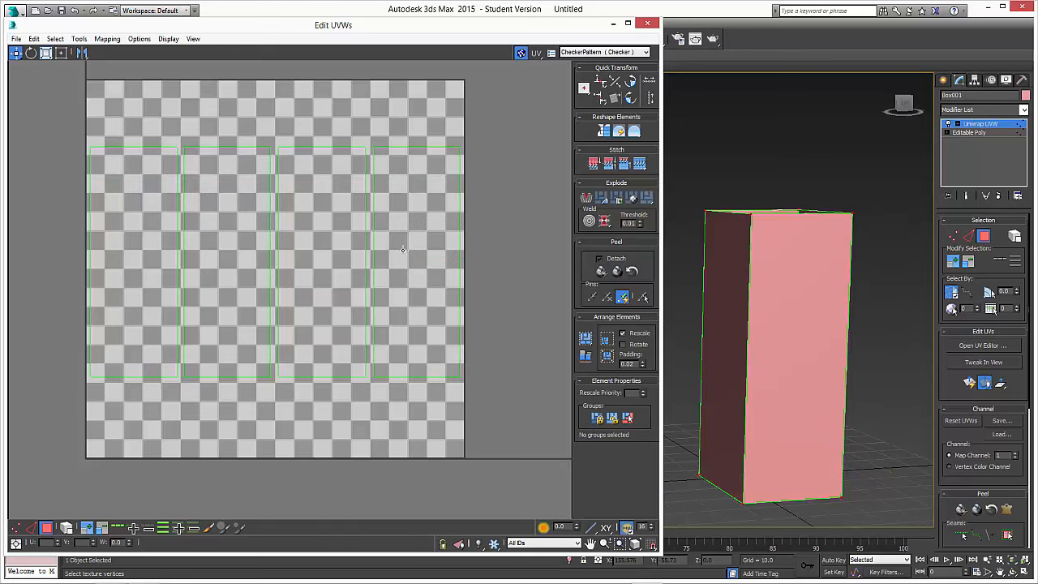
Render the UVW template of the four side faces with the fill mode None and bring the rendered map to the front
click(16, 39)
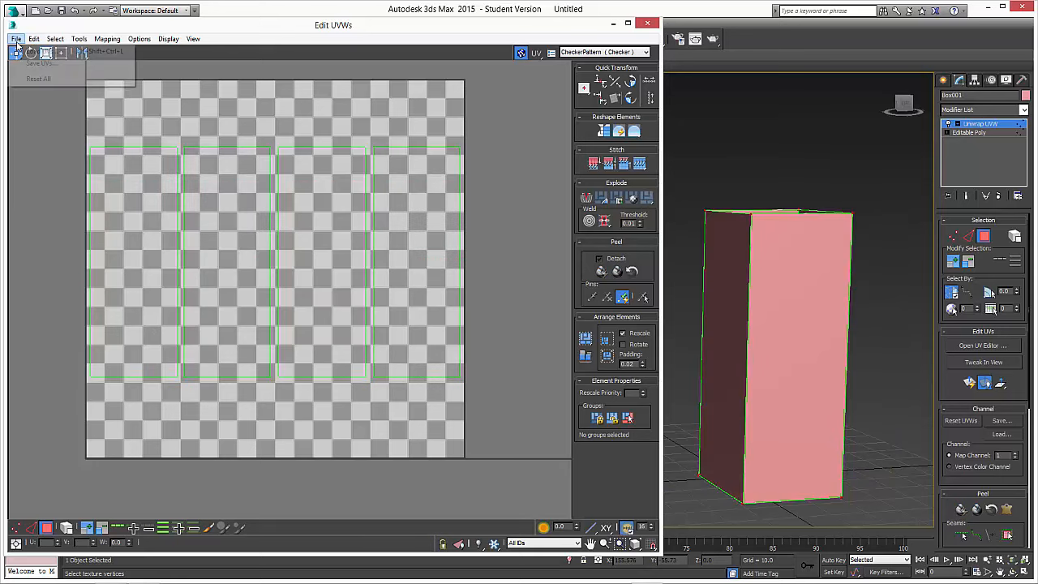
mouse_move(55, 41)
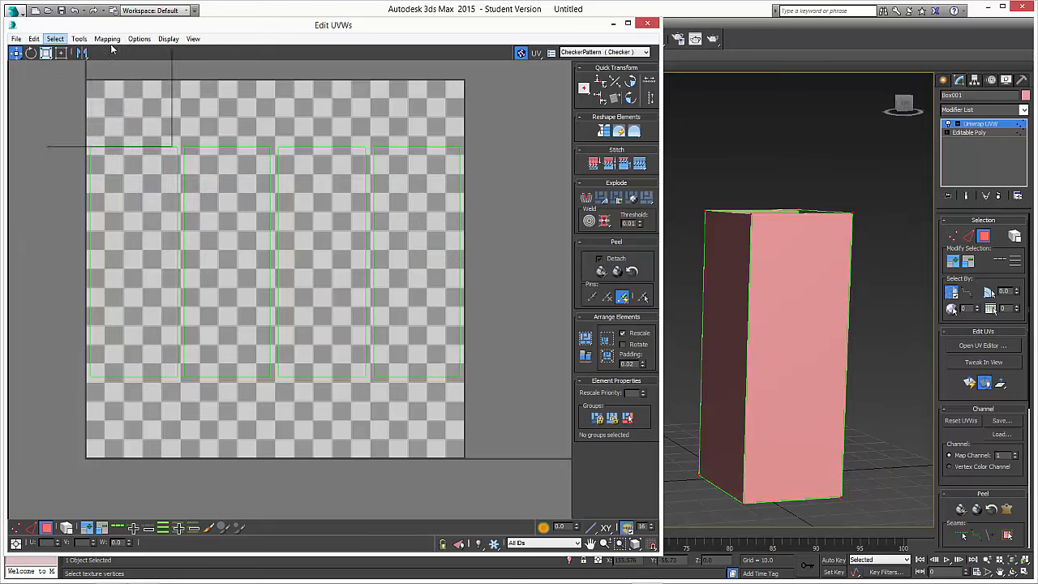
click(106, 39)
mouse_move(78, 42)
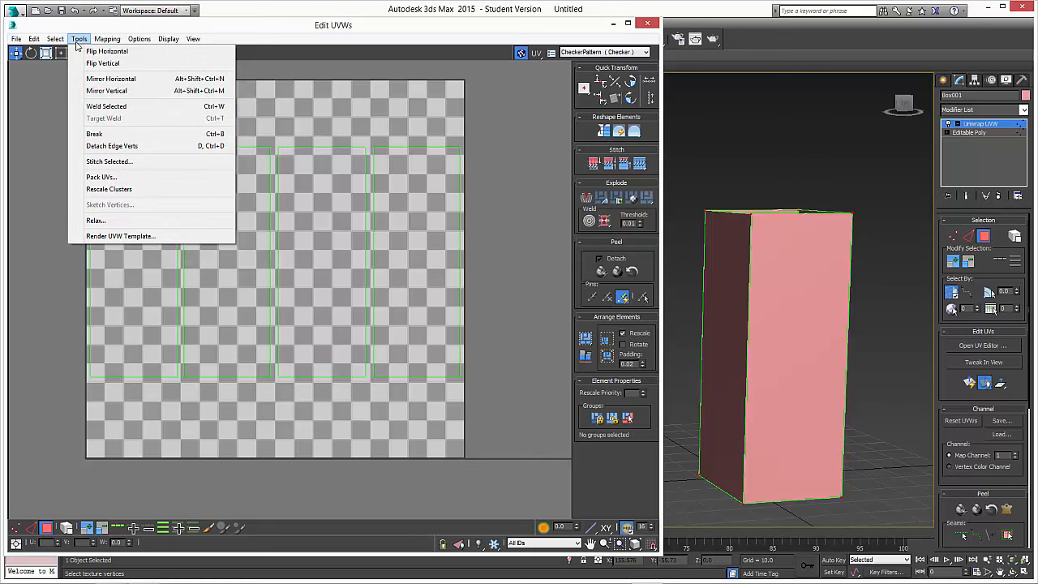
click(138, 238)
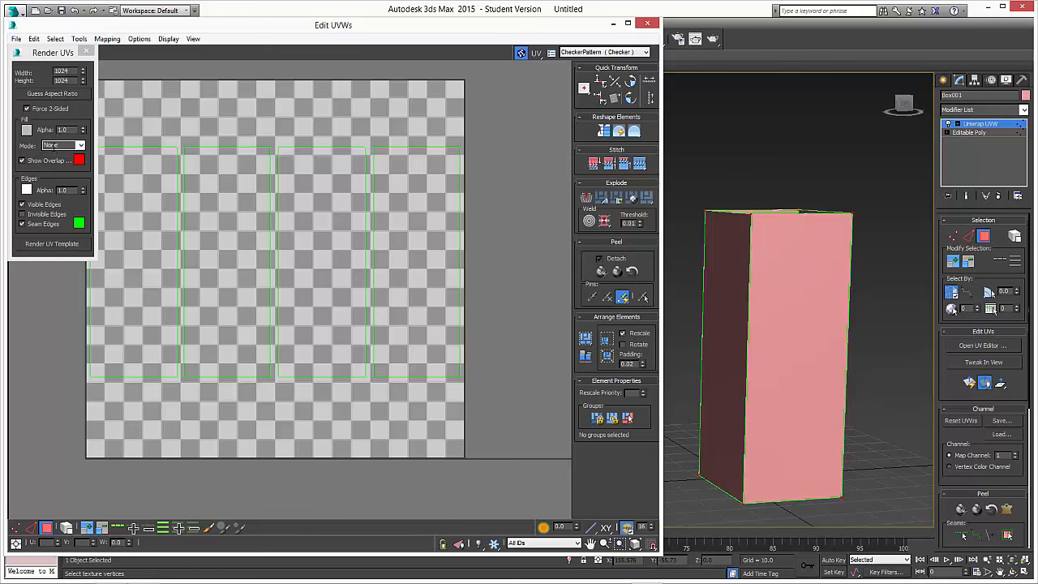
click(52, 146)
click(54, 247)
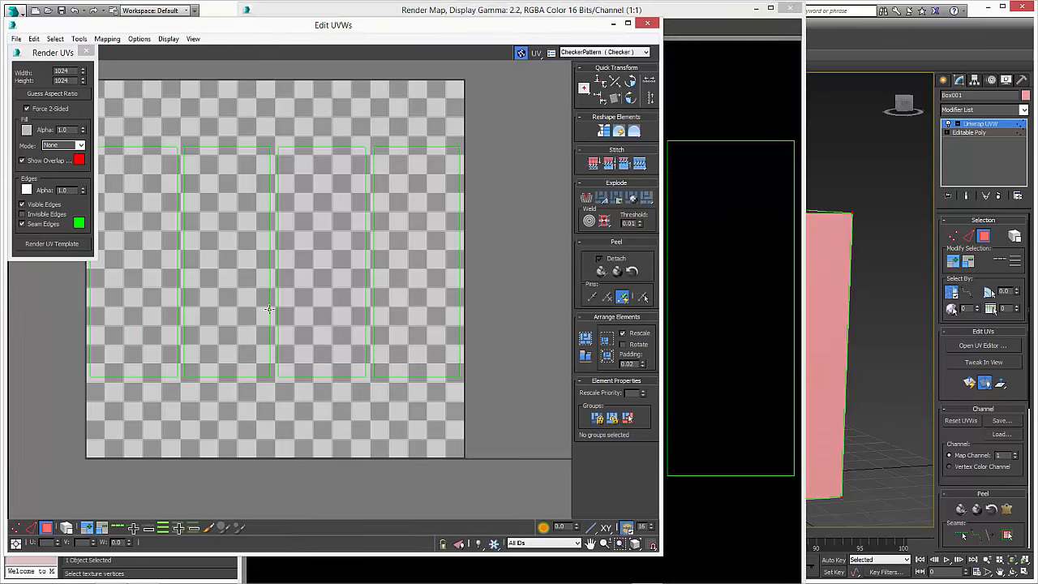
click(718, 14)
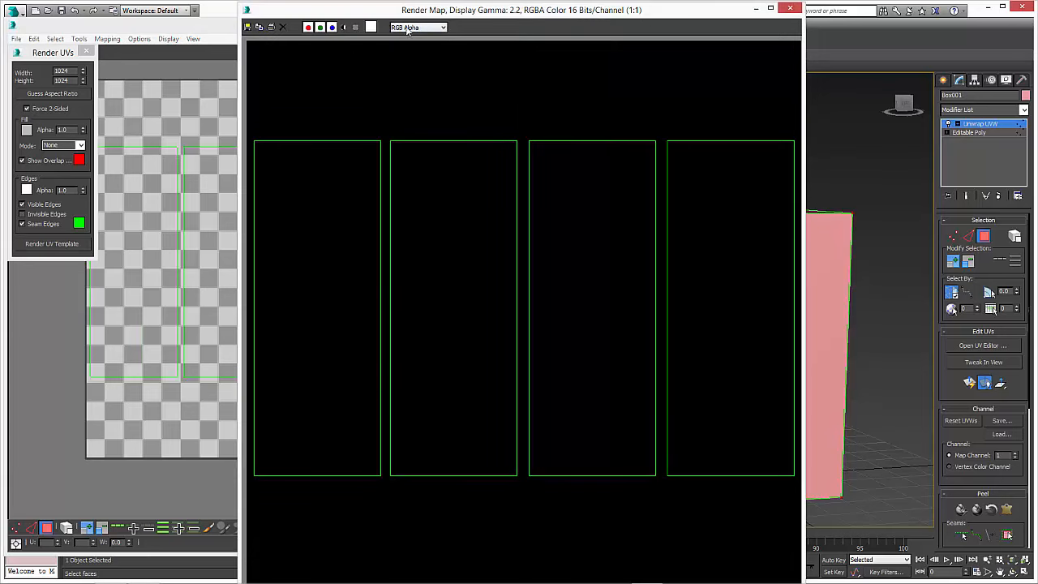
Start saving the rendered map and browse from the desktop's Gateway shortcut through 3D Models to the Medieval Tower folder
click(248, 27)
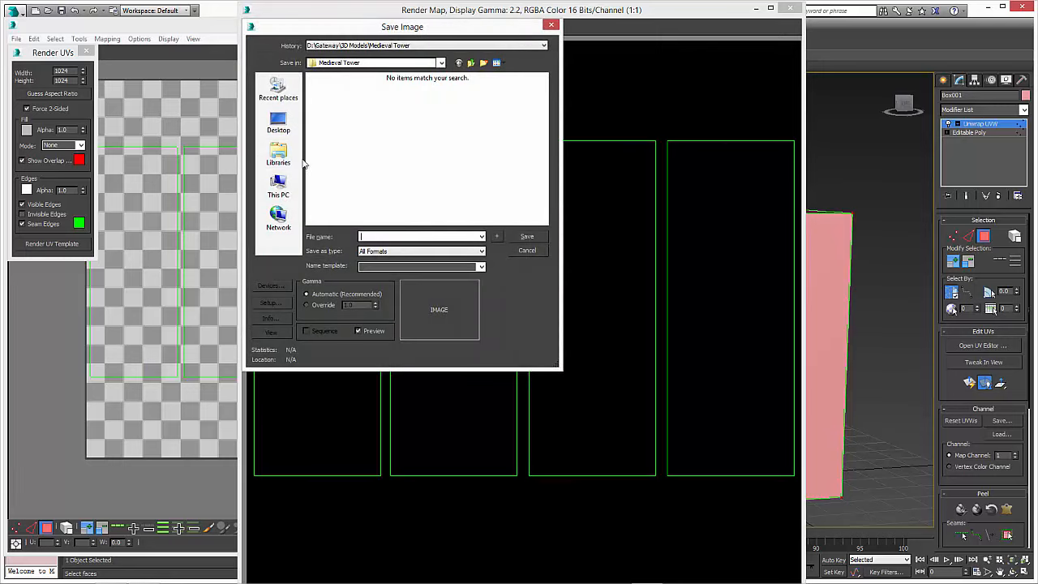
click(280, 125)
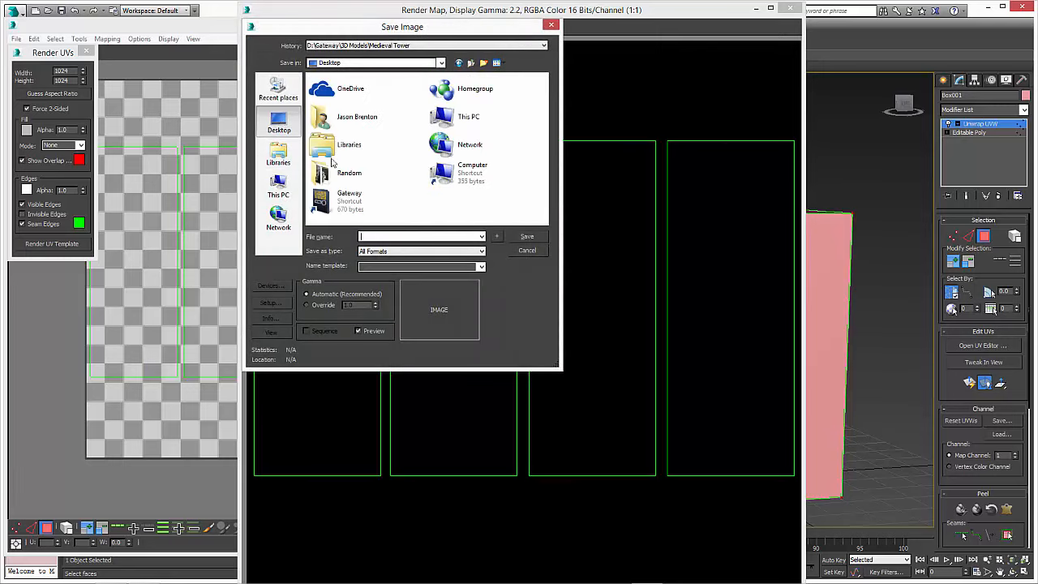
double_click(344, 202)
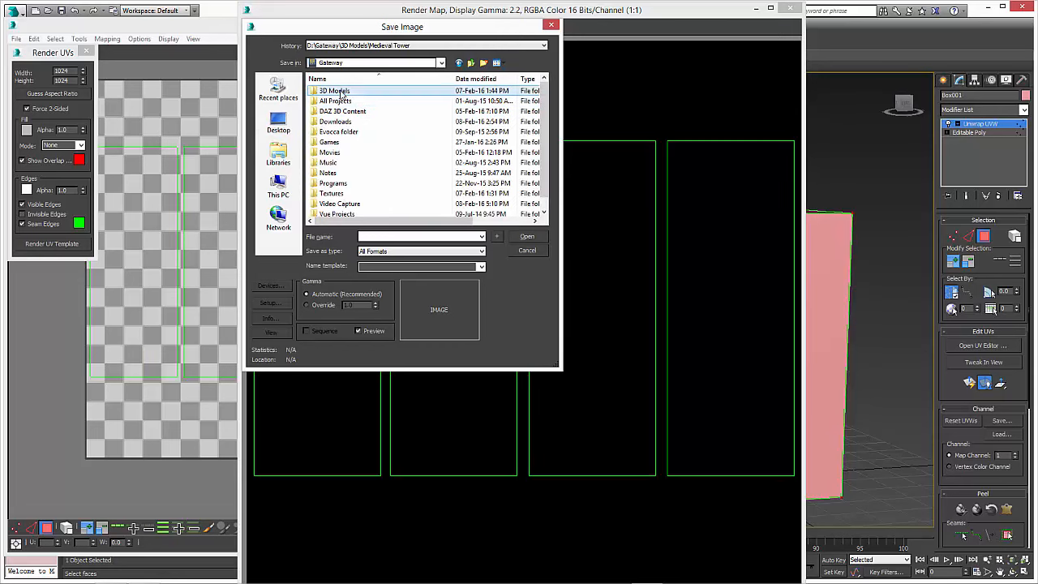
double_click(365, 91)
double_click(350, 101)
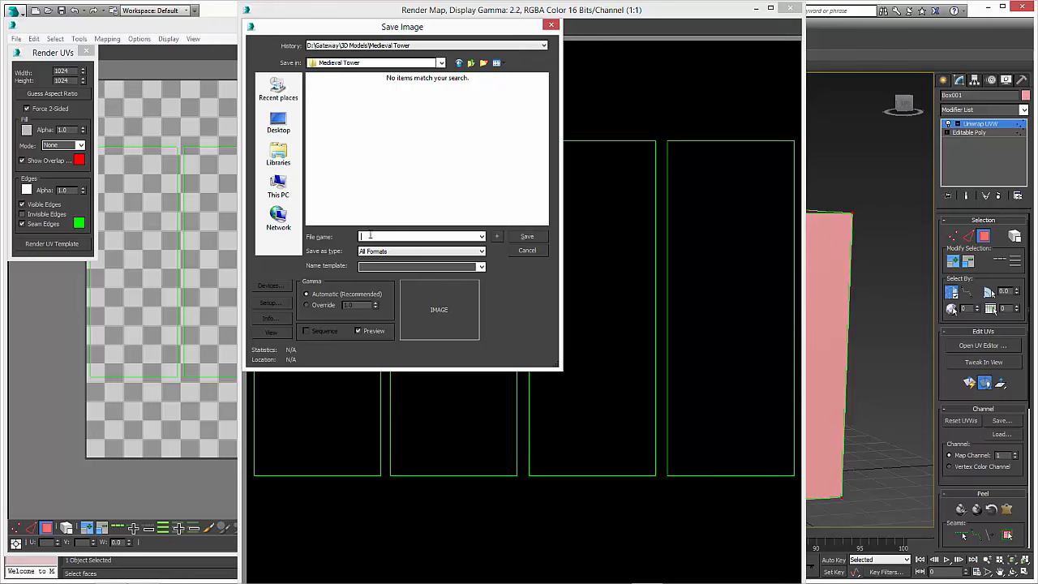
Save the rendered map as UVGuide in PNG format with RGB 24 bit colours
text(UVGuide)
click(429, 258)
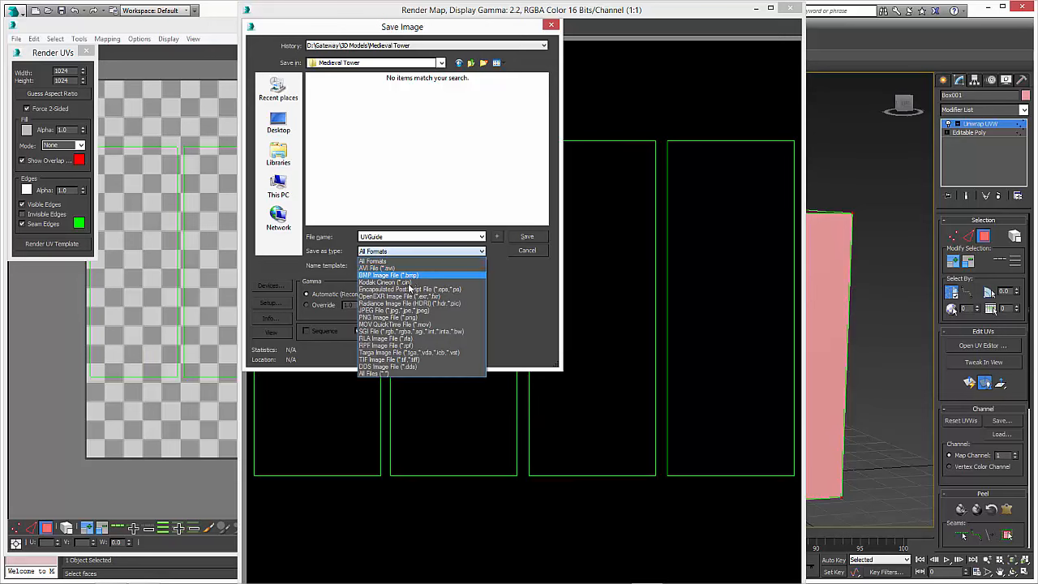
click(391, 317)
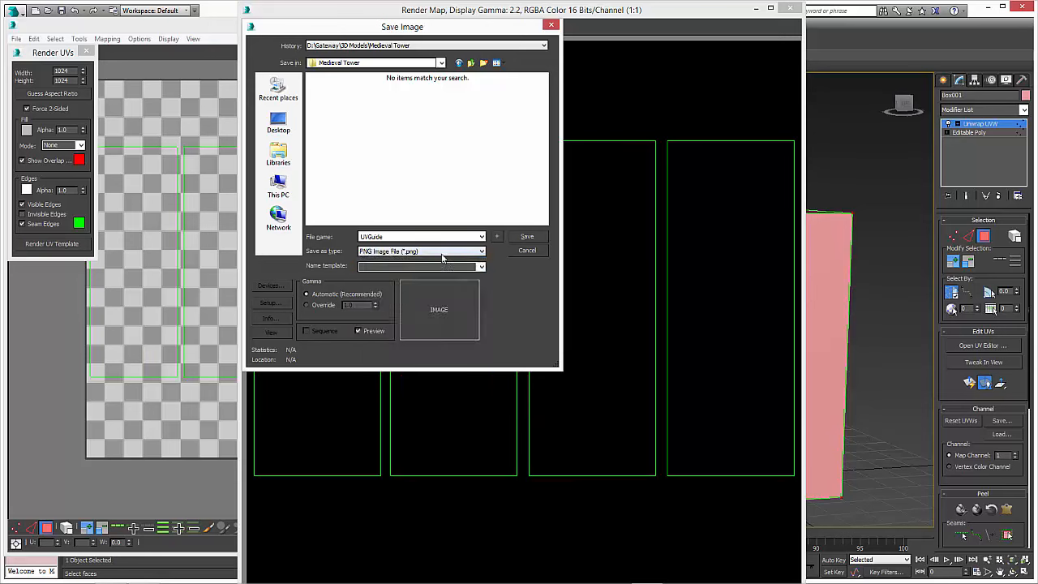
click(525, 237)
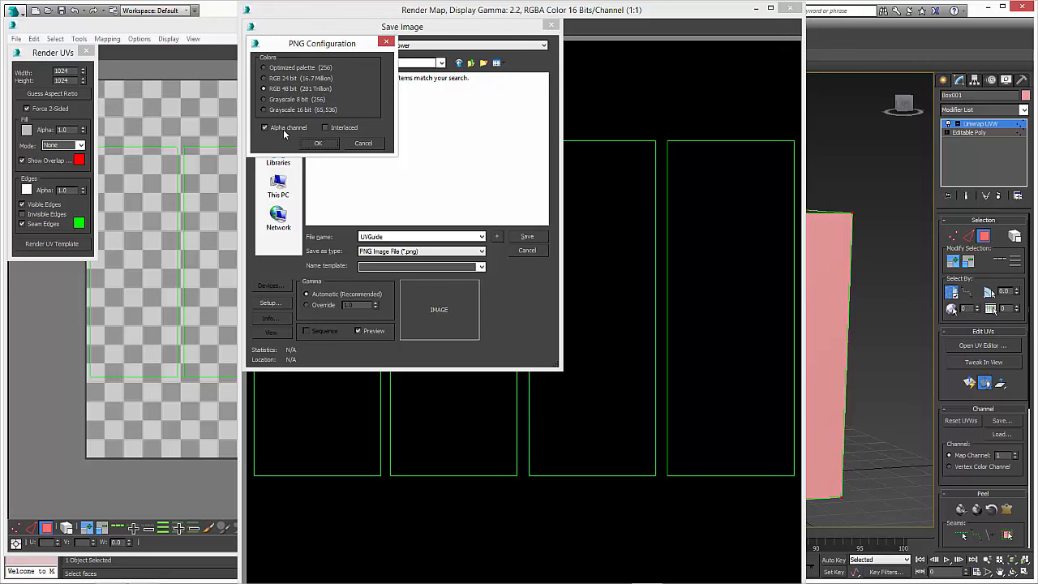
click(264, 79)
click(318, 143)
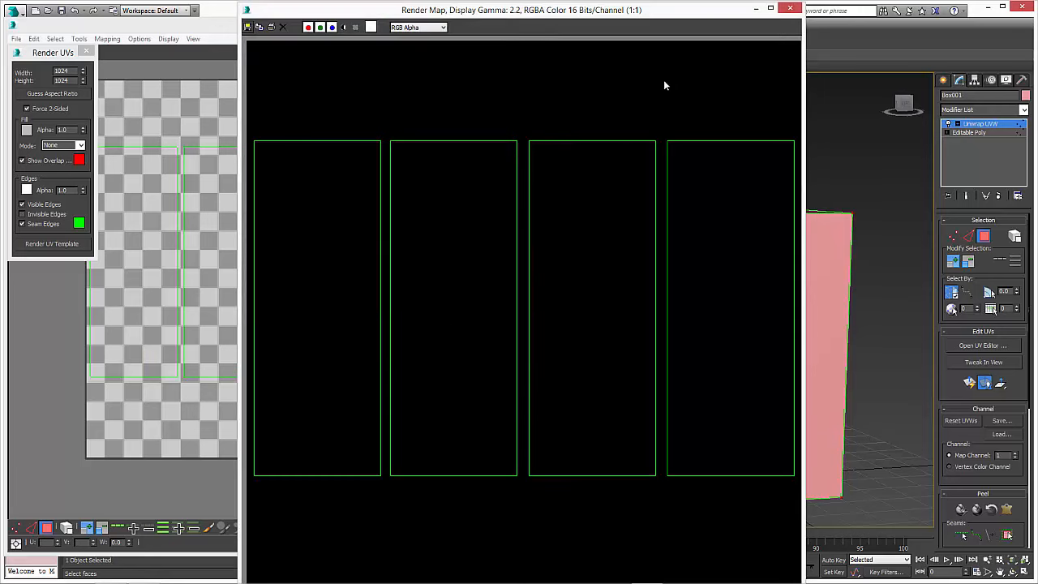
Close the rendered map and the UV editor, and bring the box back to the middle of the viewport
click(789, 10)
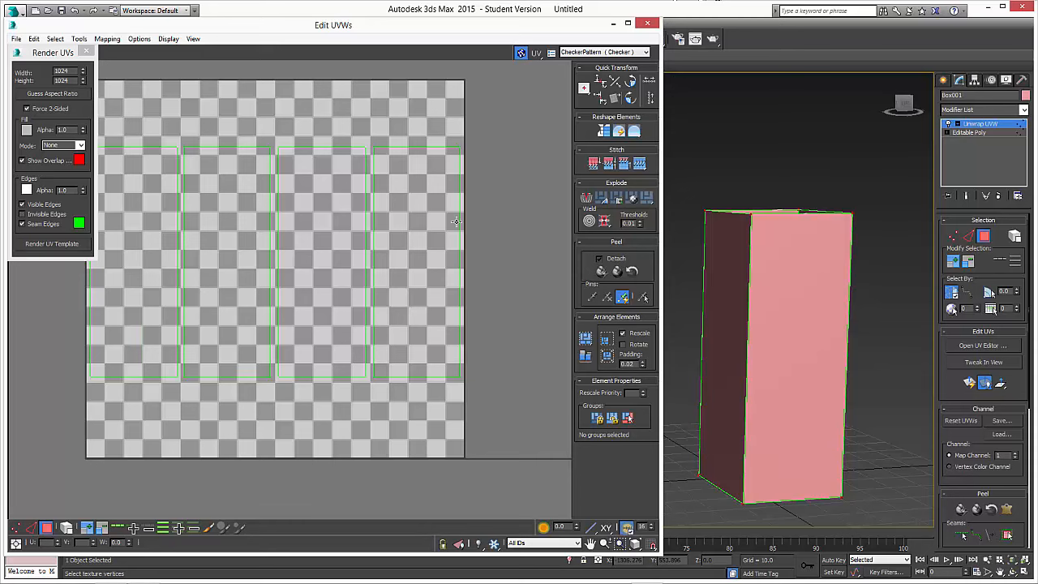
click(647, 23)
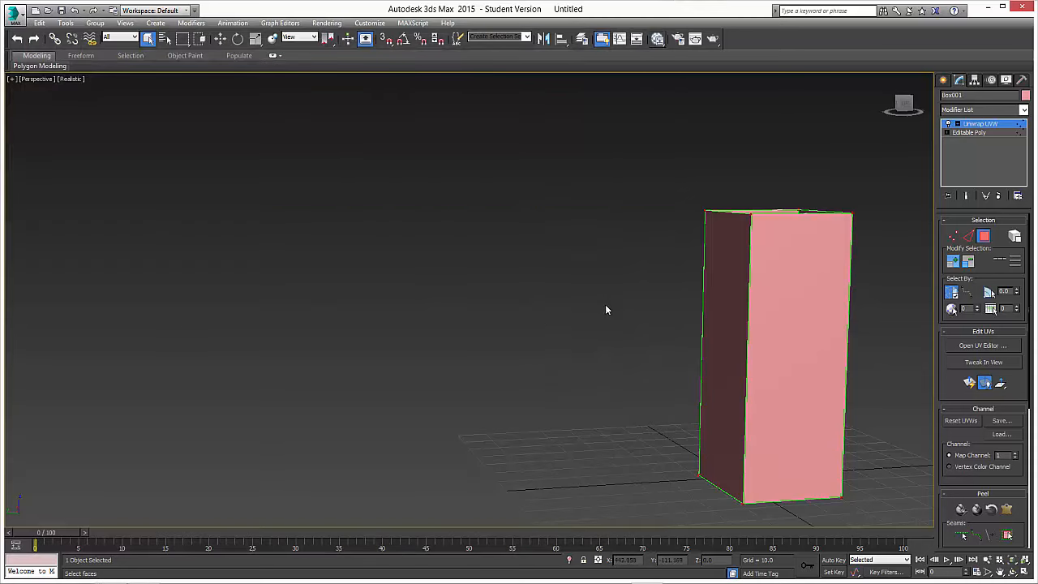
alt+middle_drag(607, 308, 665, 232)
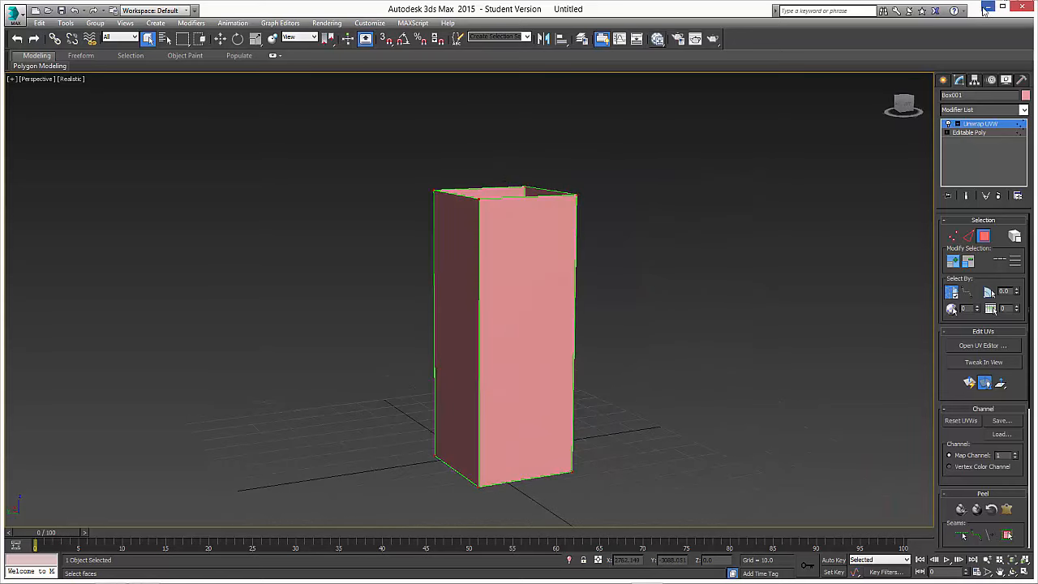